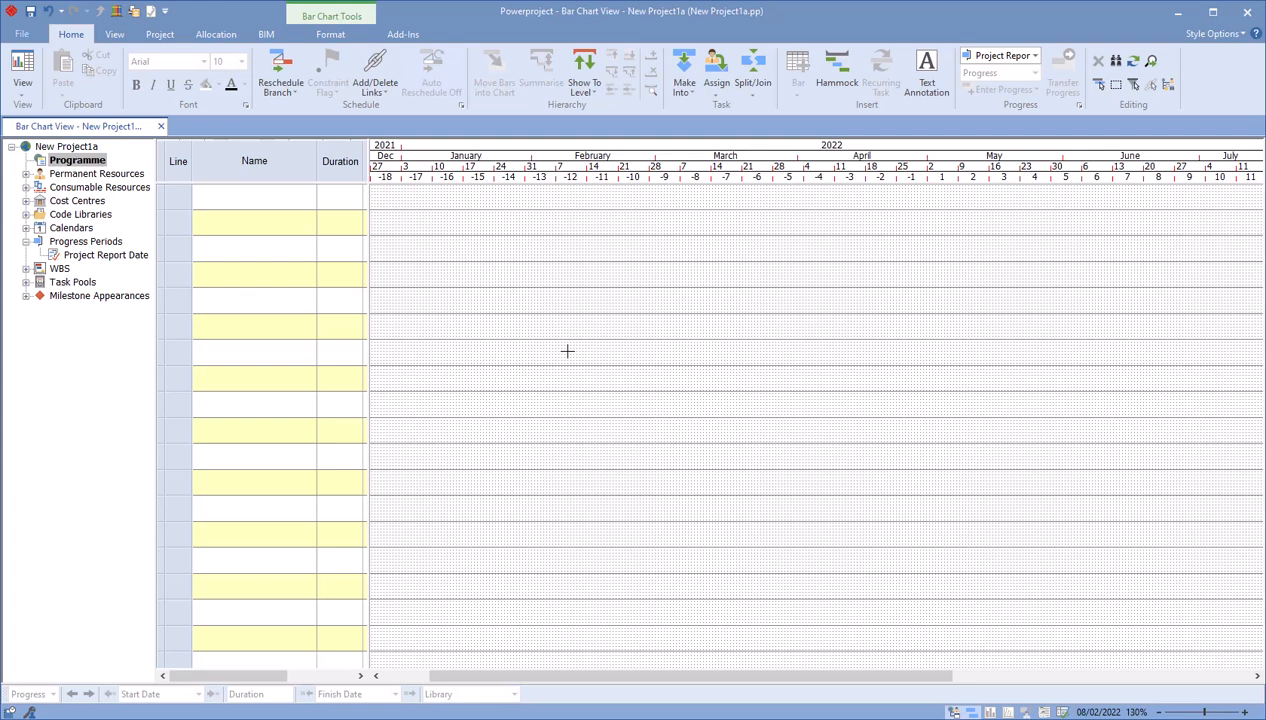
Look through the available templates for creating a new project, and return to the bar chart
left_click(21, 34)
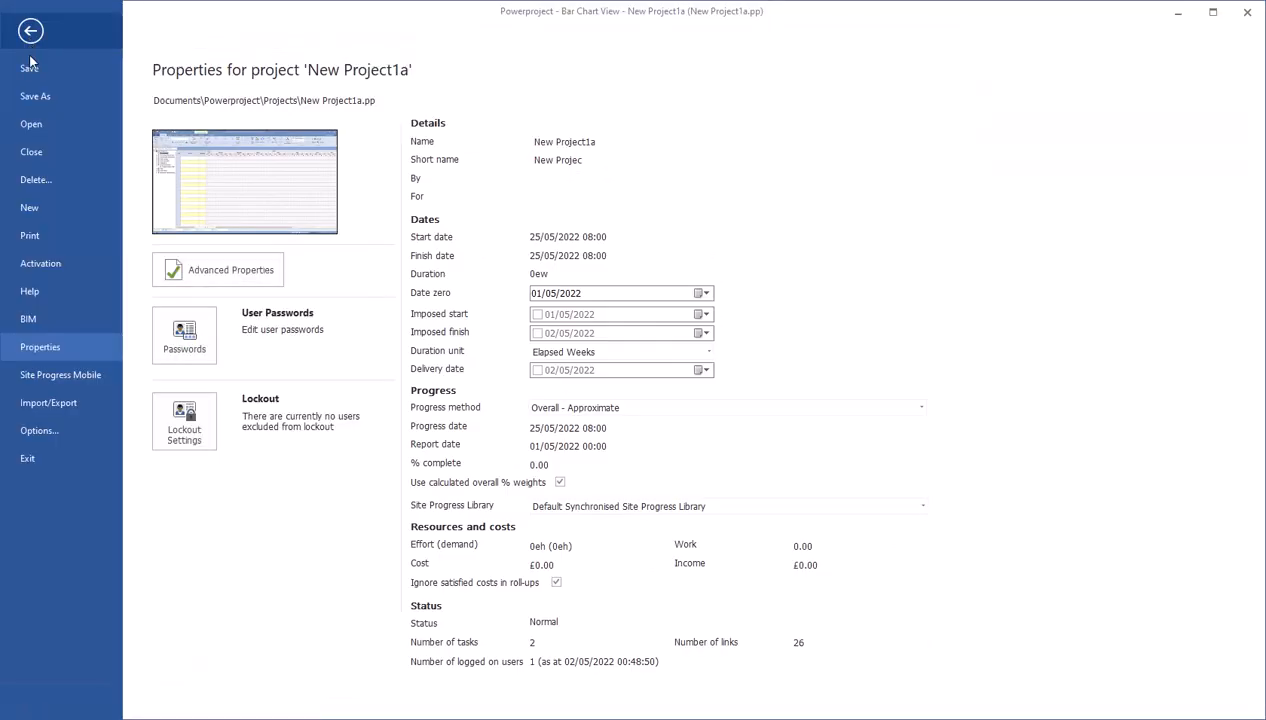
left_click(44, 206)
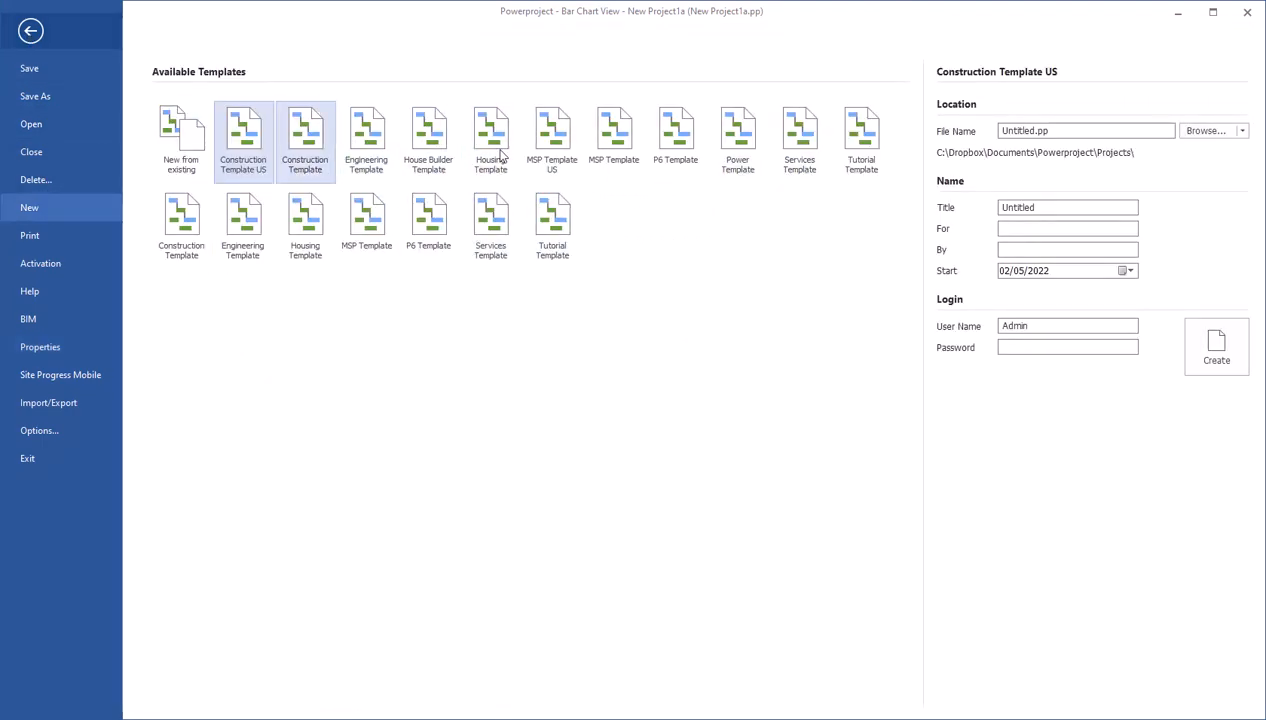
left_click(30, 31)
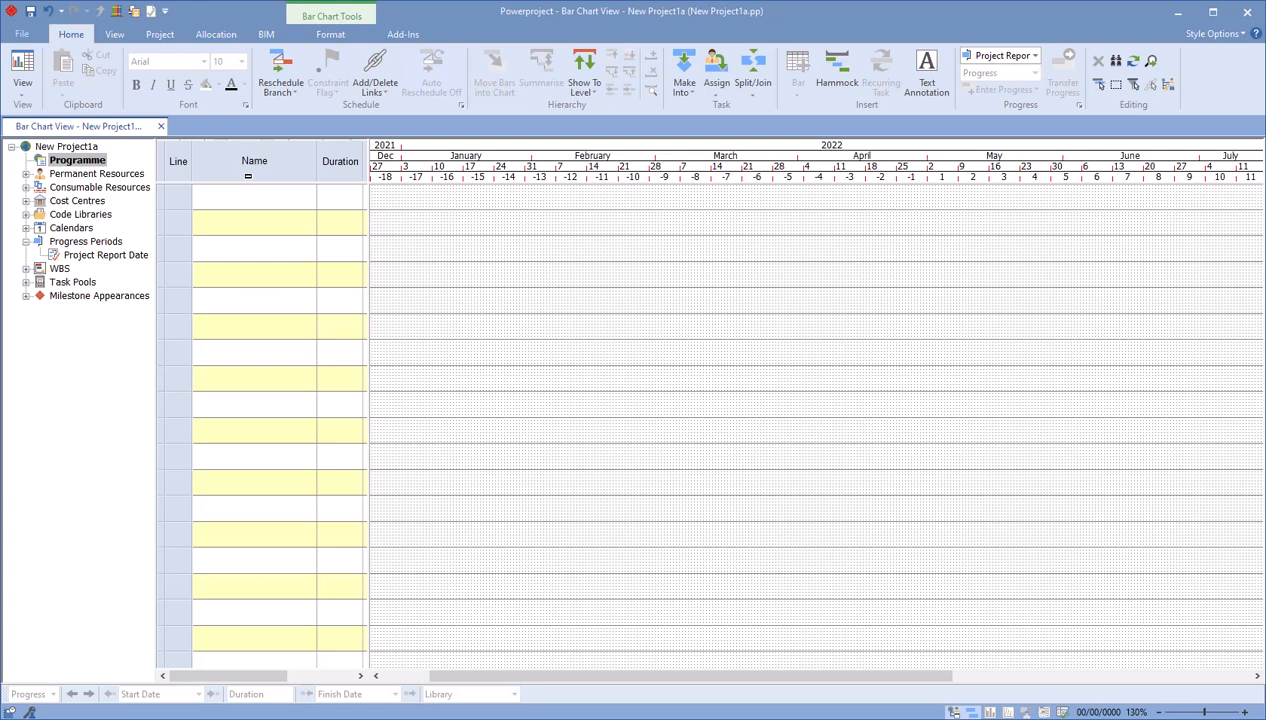
Add the Superstructure task pool to the programme's bar chart and expand its summary bar into individual tasks
left_click(26, 282)
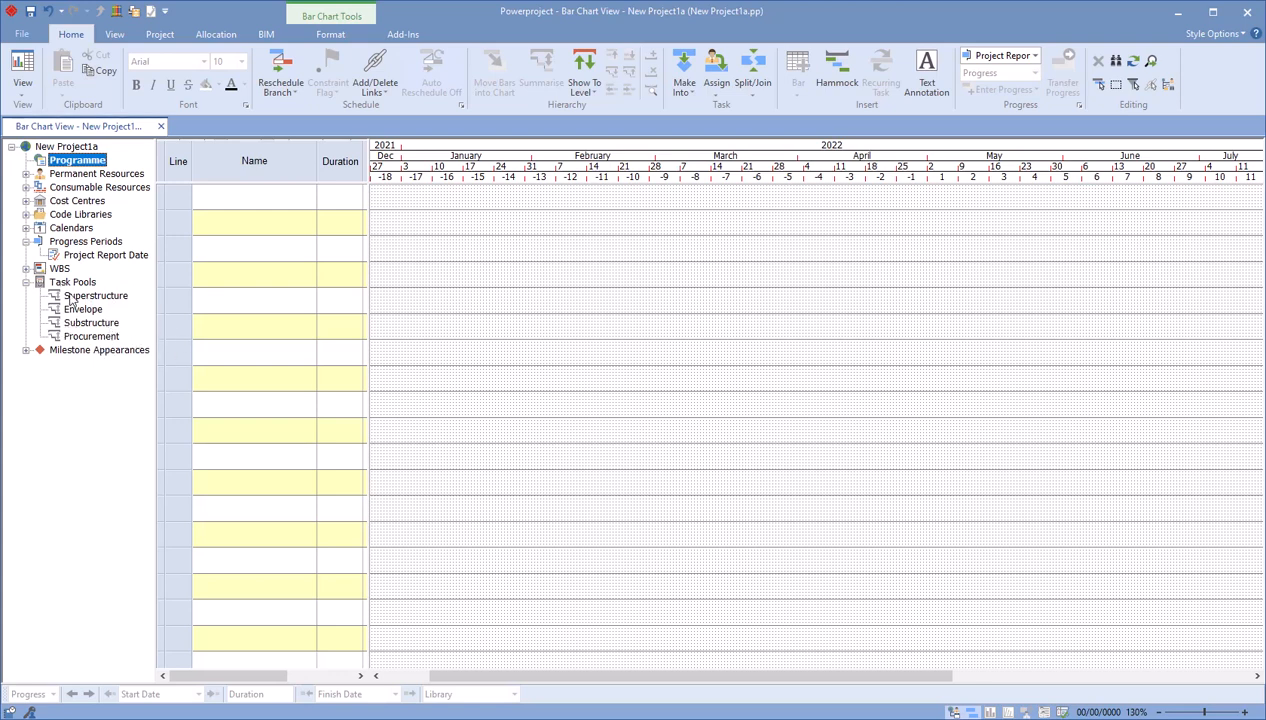
left_click_drag(72, 300, 763, 199)
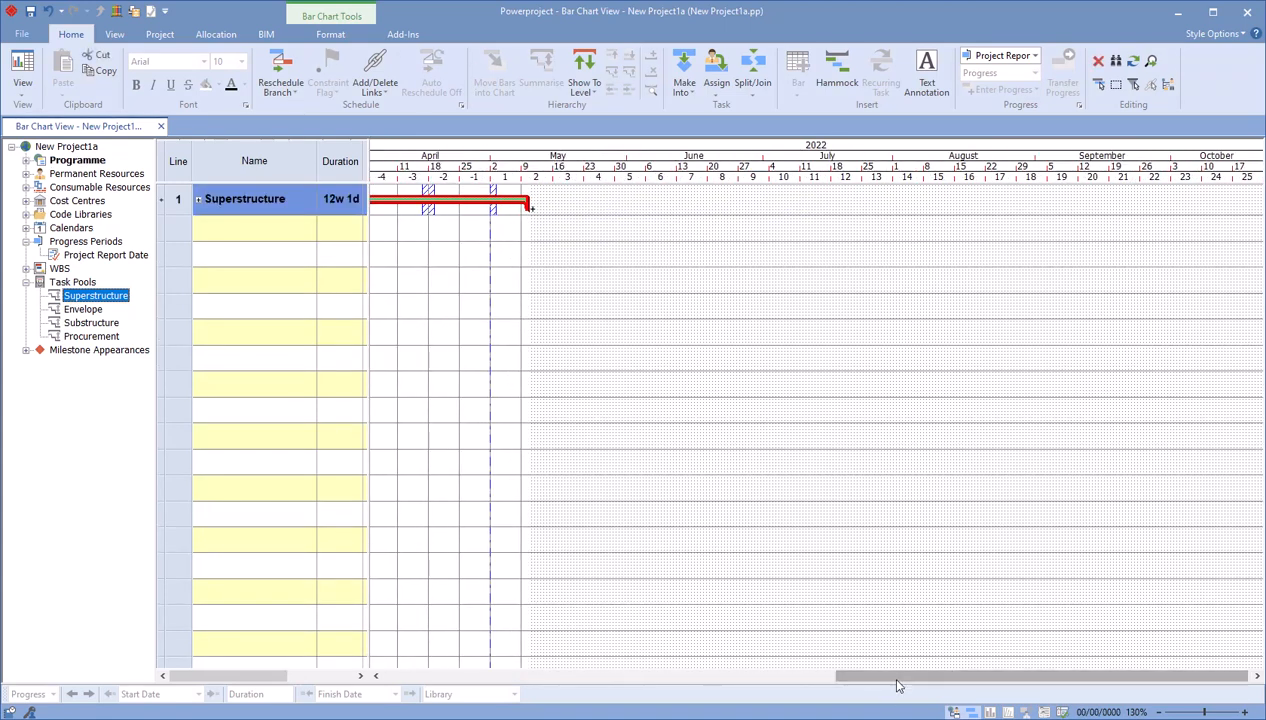
left_click_drag(899, 681, 729, 684)
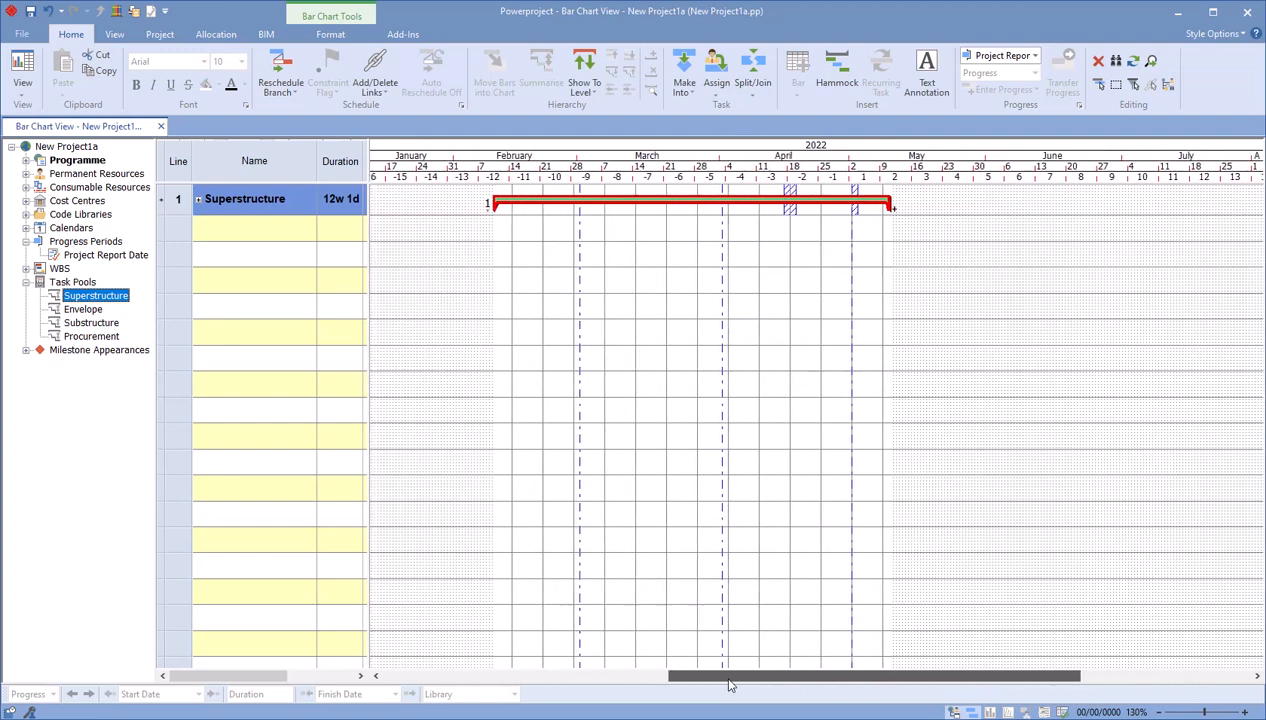
double_click(665, 199)
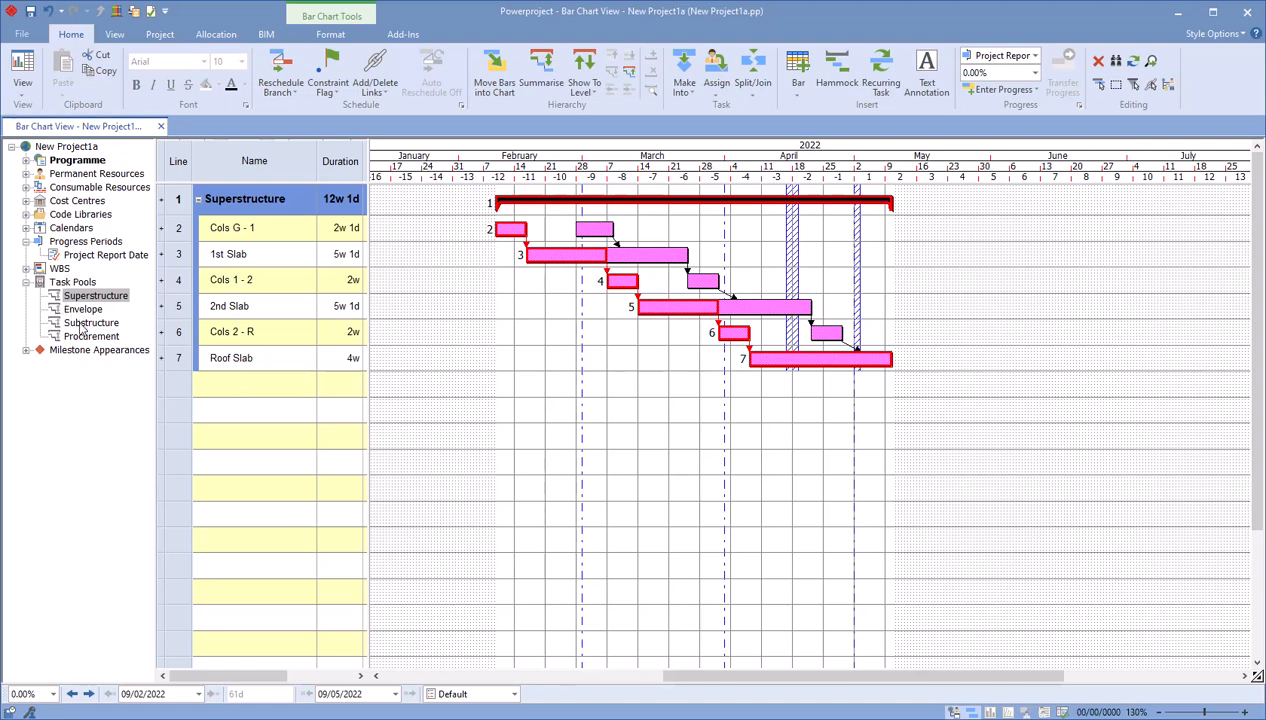
Add the Substructure task pool below the Superstructure tasks and expand its summary bar
left_click_drag(84, 324, 833, 417)
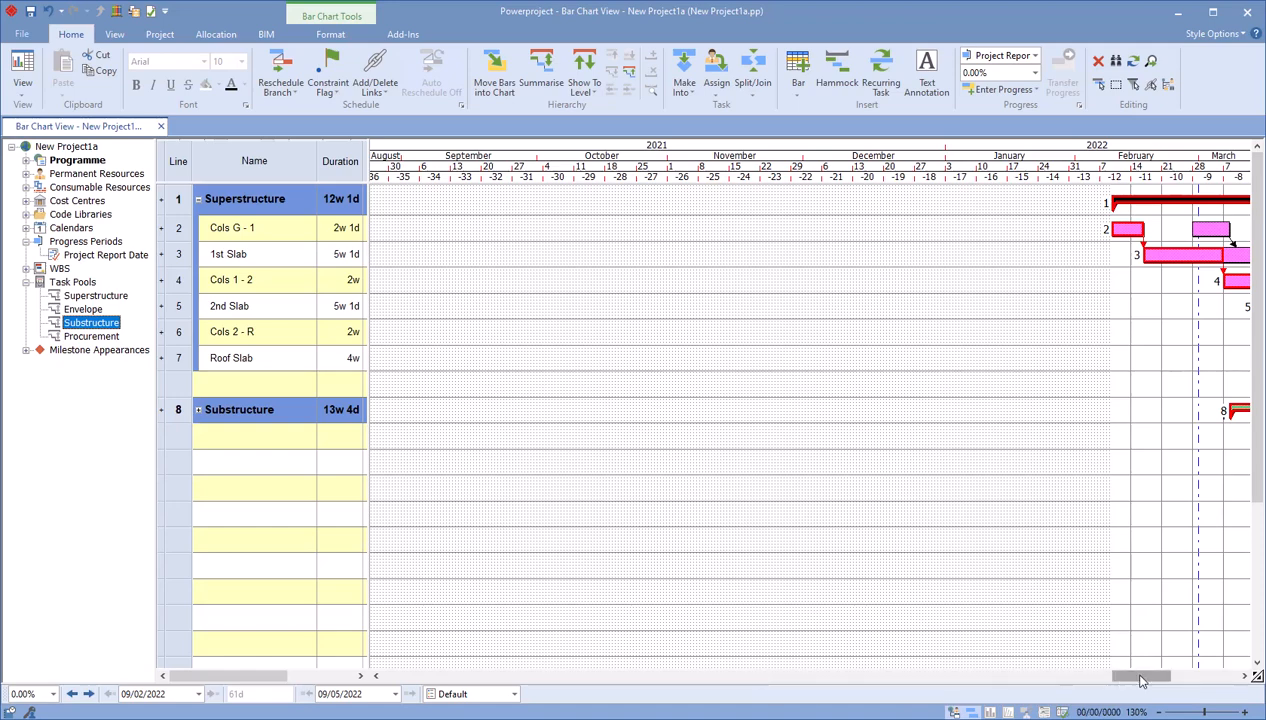
left_click_drag(1125, 675, 1165, 678)
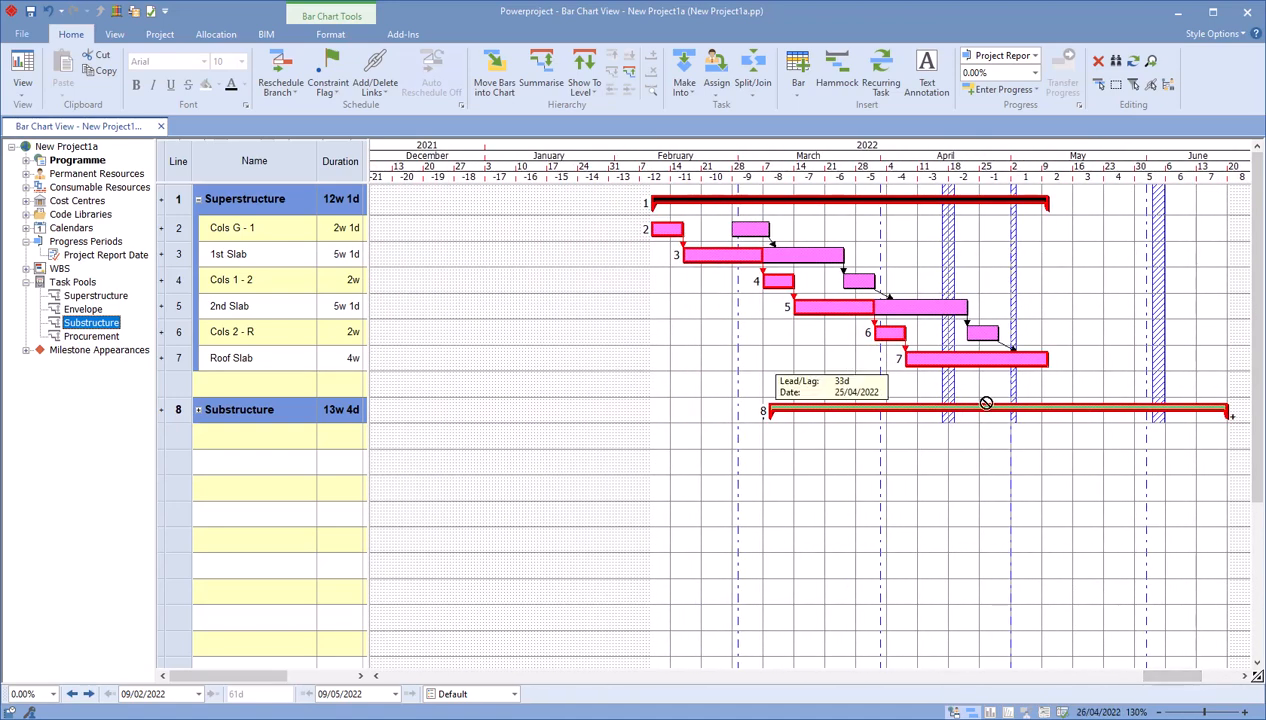
double_click(984, 407)
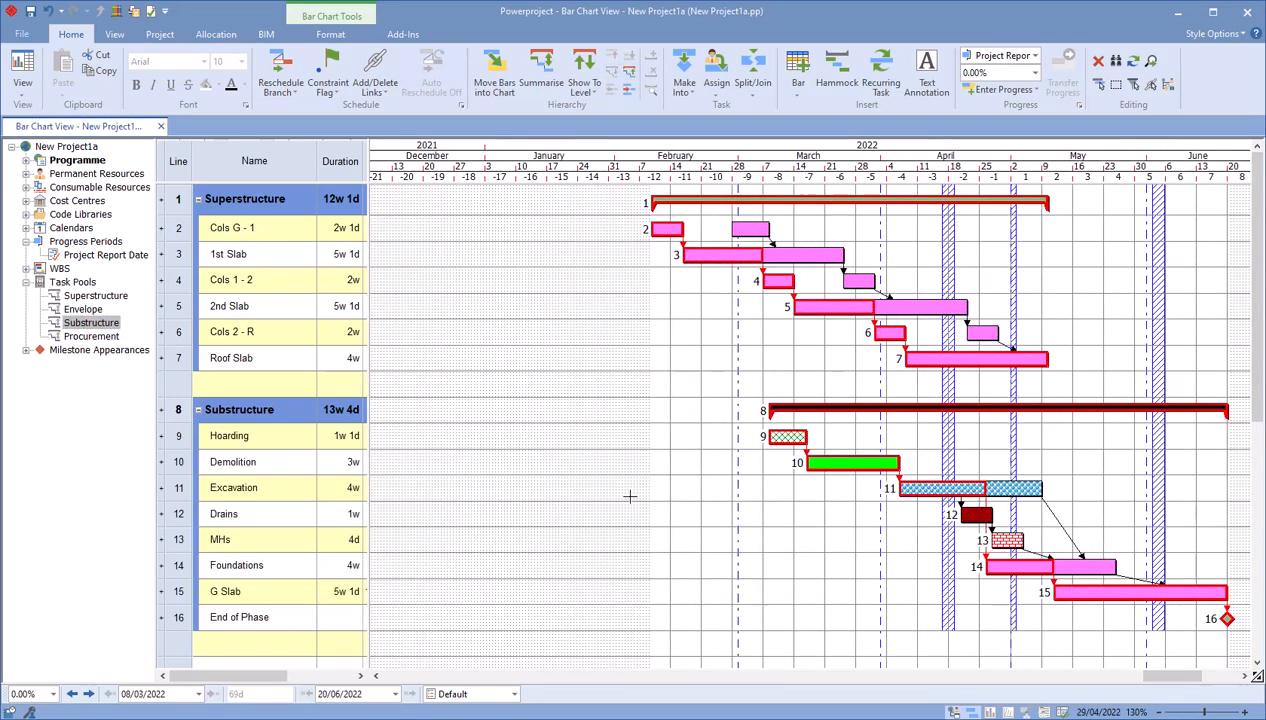
Delete all the Superstructure and Substructure lines from the programme
left_click_drag(178, 199, 179, 617)
key("Delete")
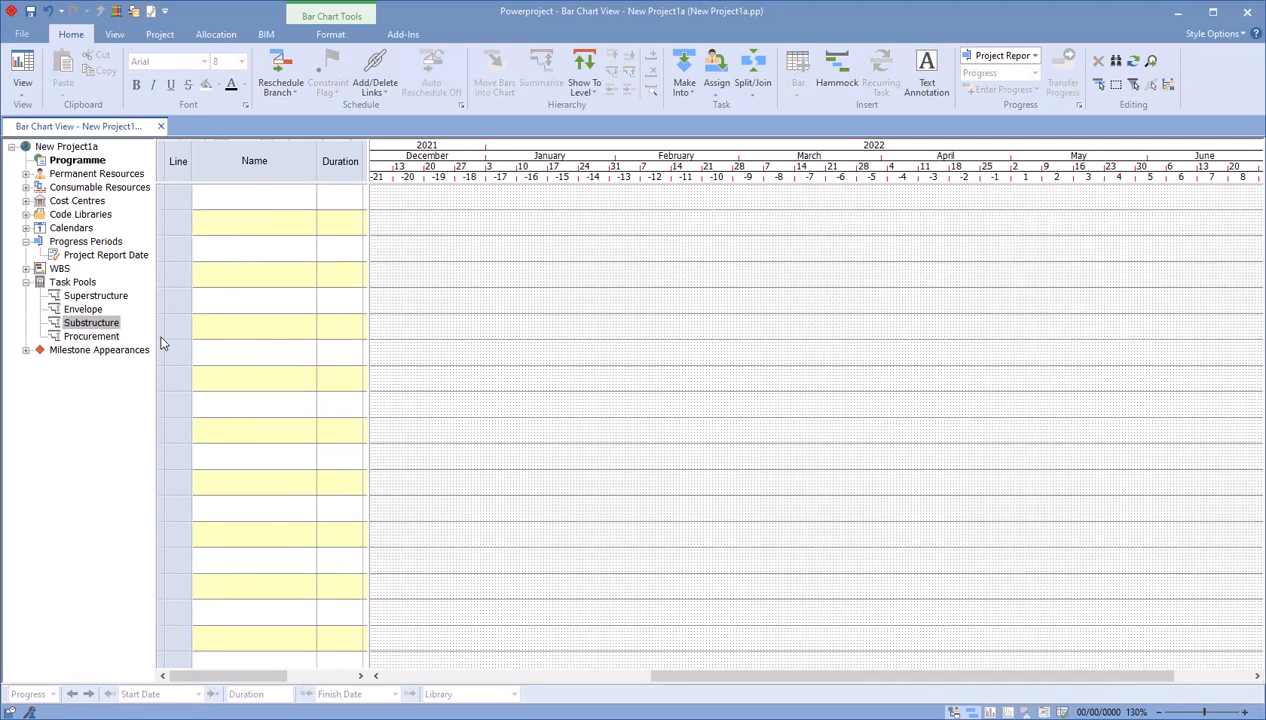
Examine the tasks and links stored in the Superstructure task pool, and return to the programme chart
double_click(71, 298)
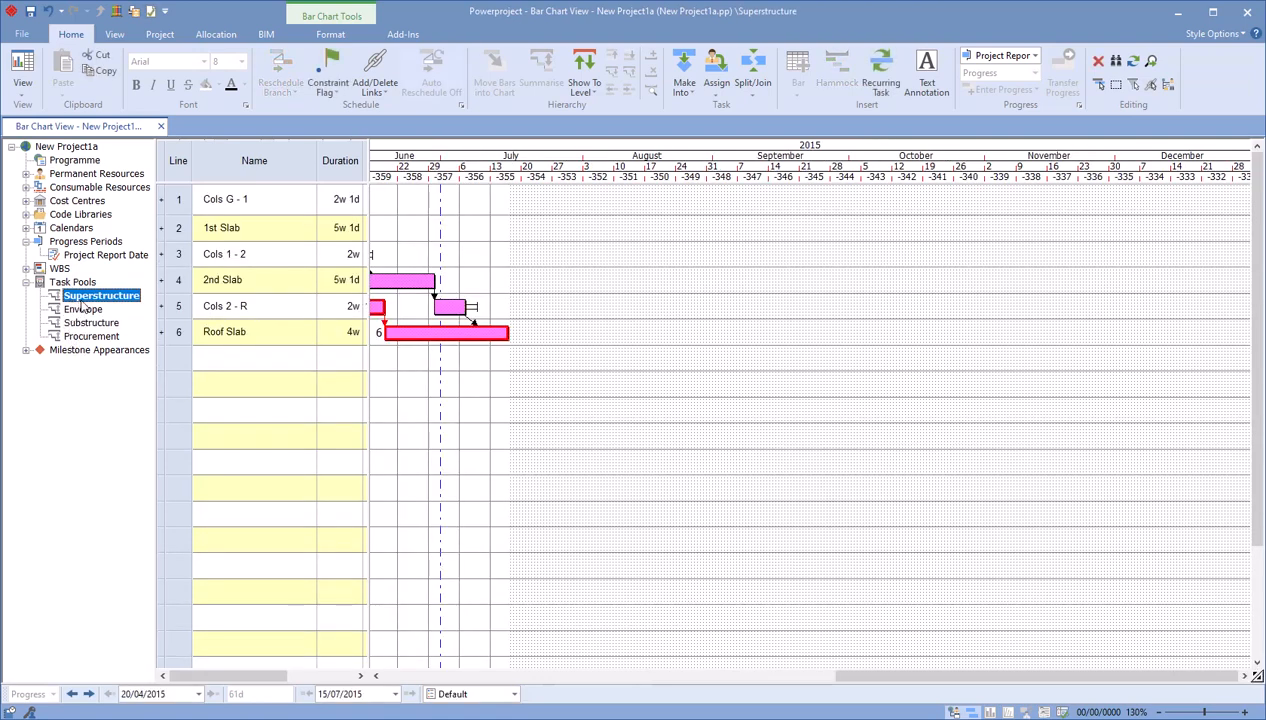
left_click_drag(924, 683, 752, 690)
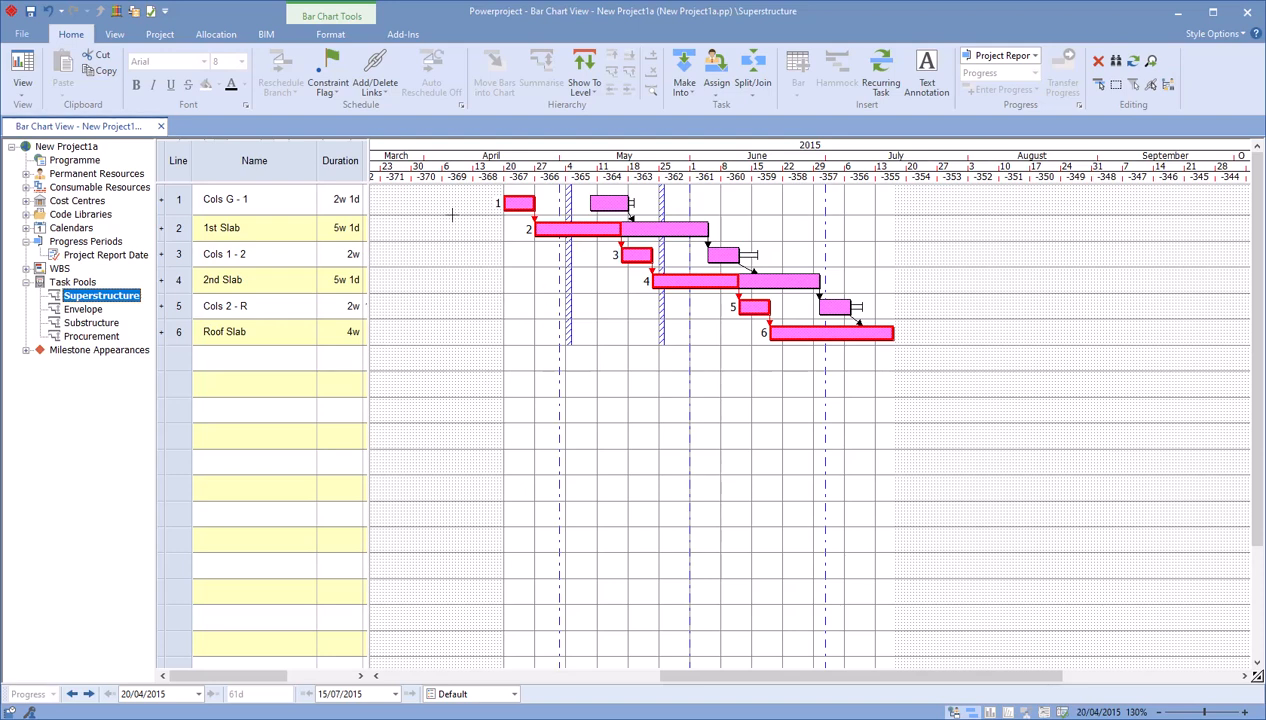
left_click(74, 283)
left_click(78, 161)
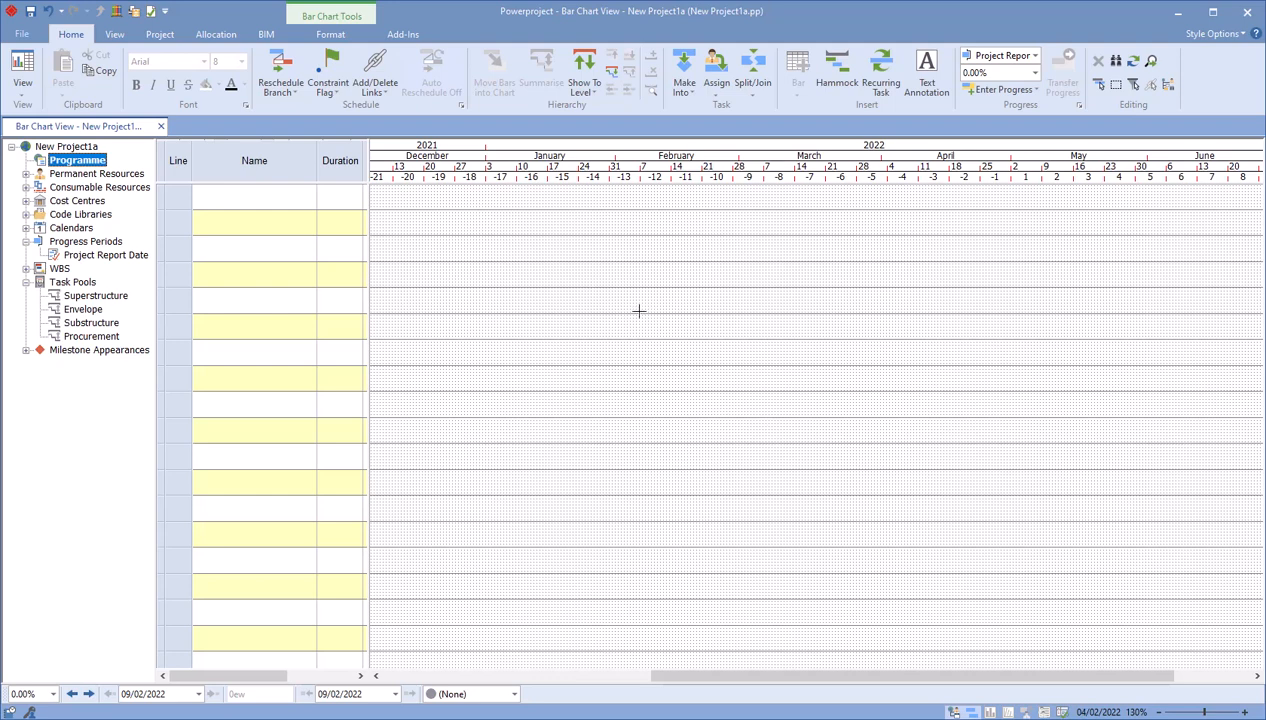
Enter four task names on the first lines of the programme: Task 1, Task 2, Task 3 and Task 4
left_click(279, 214)
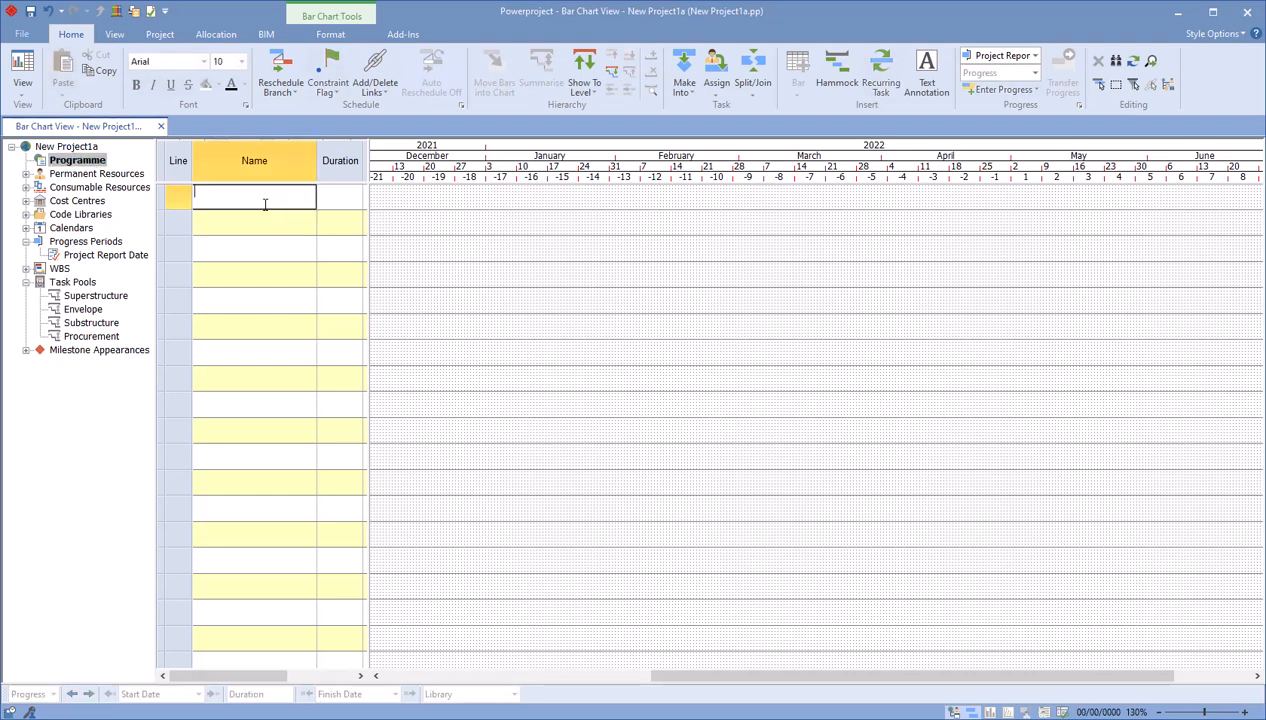
type("Task ")
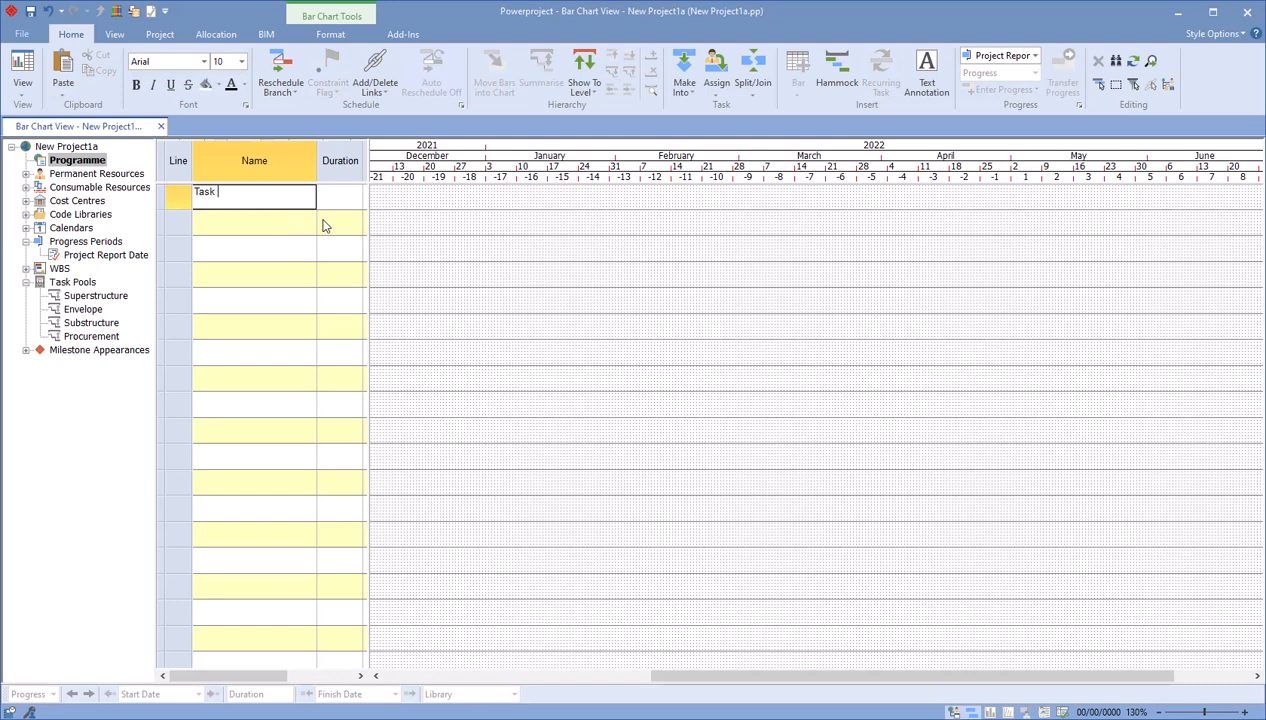
type("1")
key("Return")
type("Tas")
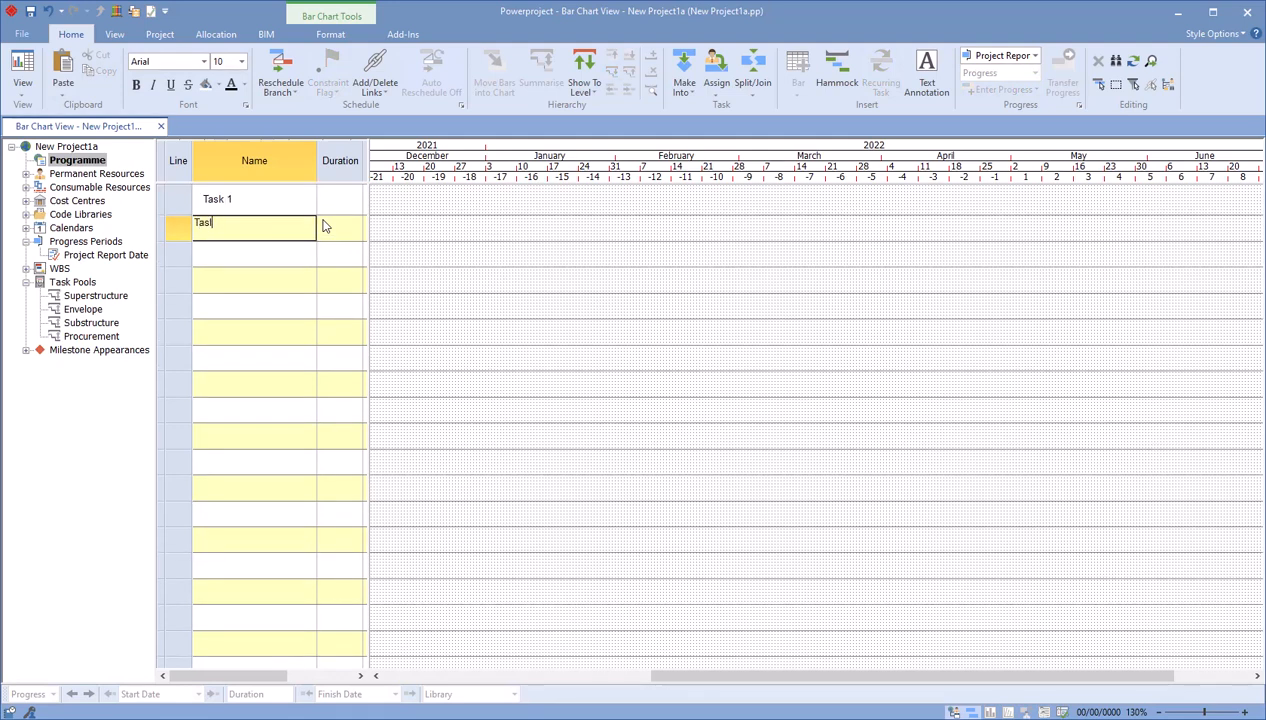
type("k 2")
key("Return")
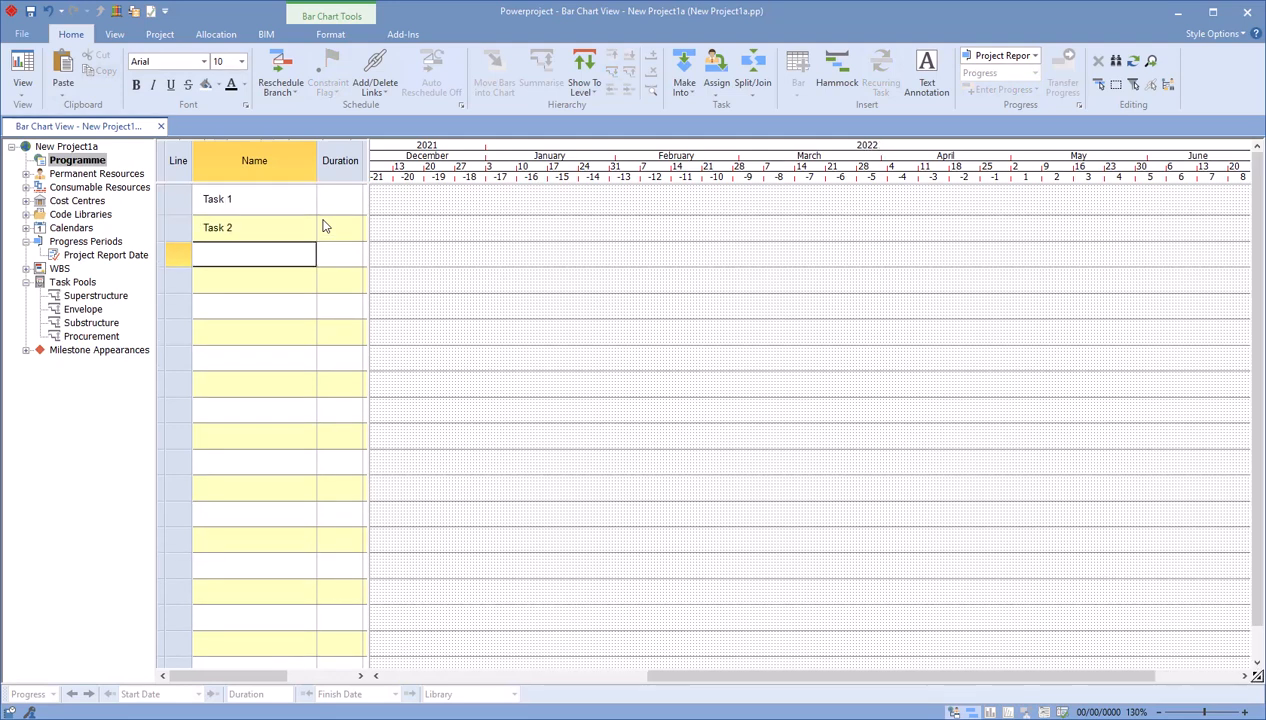
type("Task 3")
key("Return")
type("Task ")
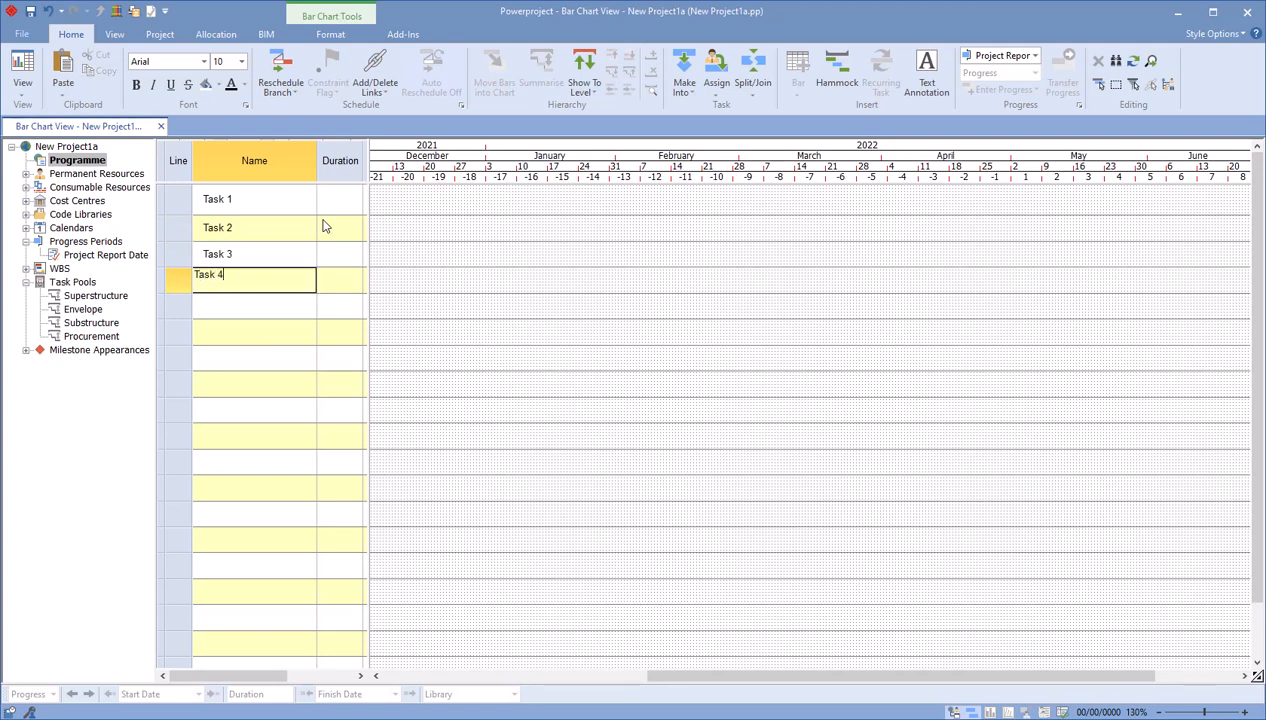
type("4")
key("Return")
Set the durations of Tasks 1 to 4 to 5, 5, 4 and 6 days respectively
left_click(334, 210)
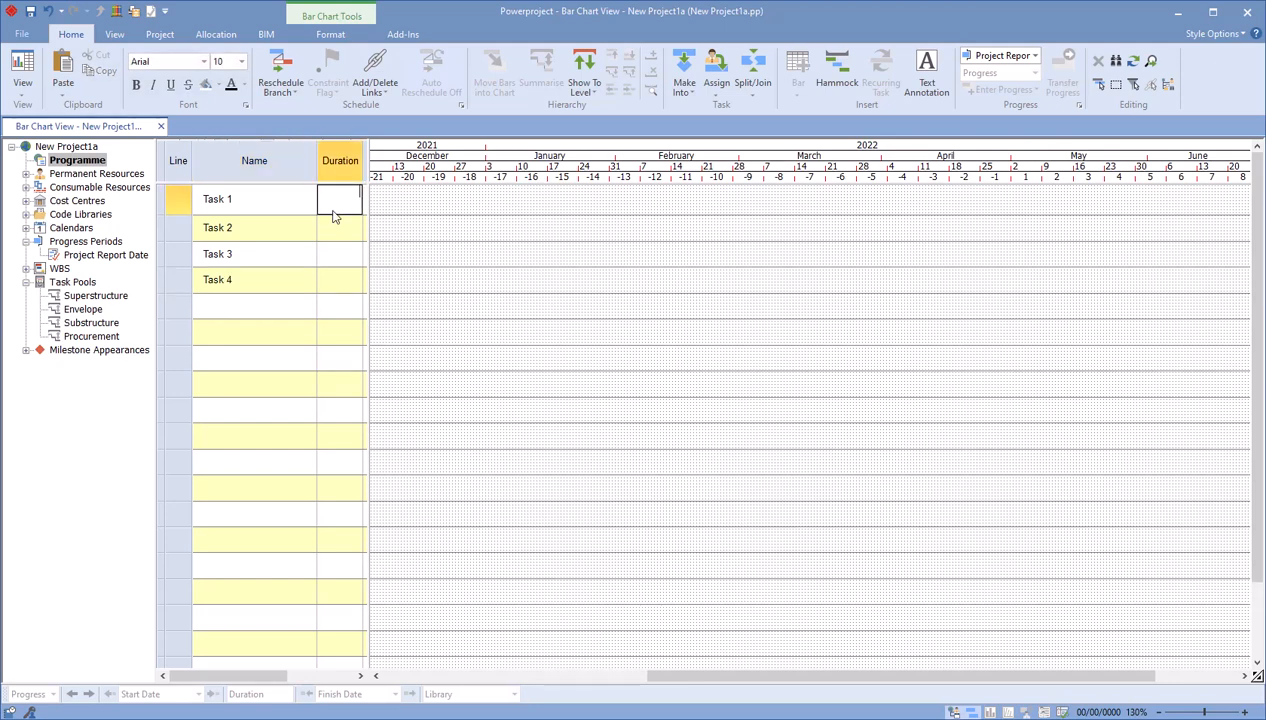
type("5")
key("Return")
type("5")
key("Return")
type("4")
key("Return")
type("6")
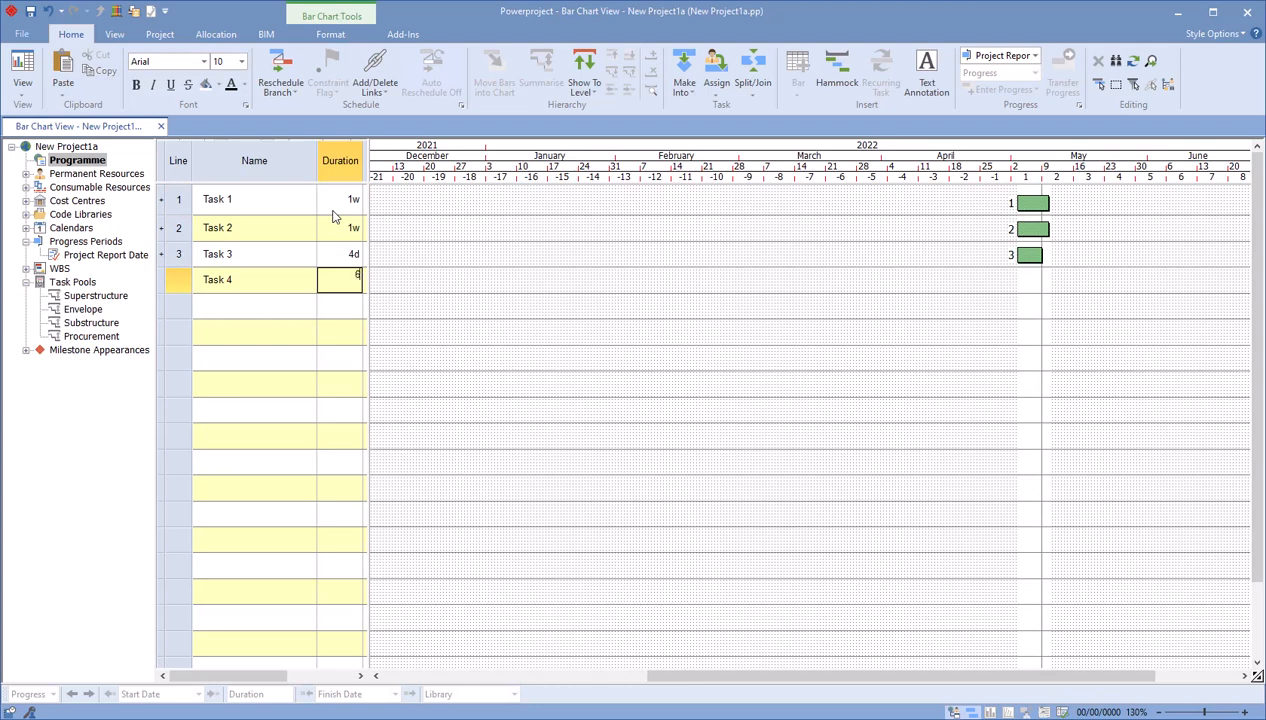
key("Return")
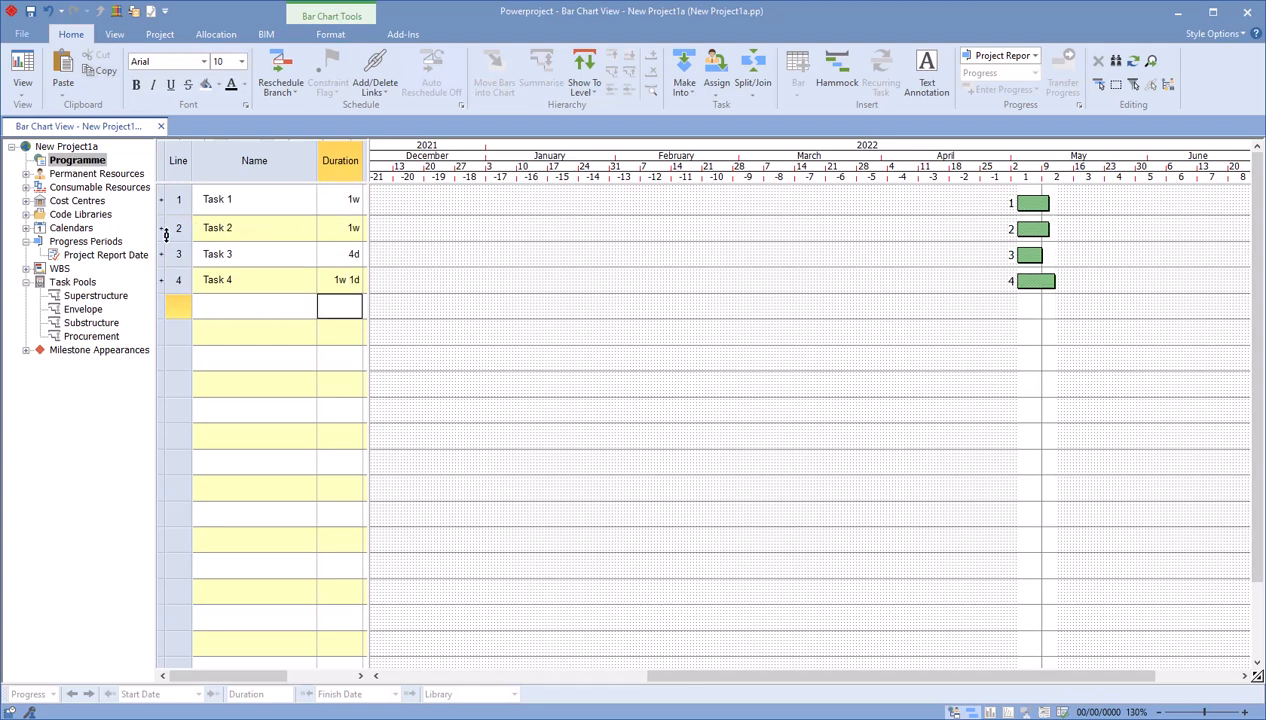
Link Tasks 1 to 4 in sequence, each finish to the next task's start
left_click_drag(172, 200, 171, 284)
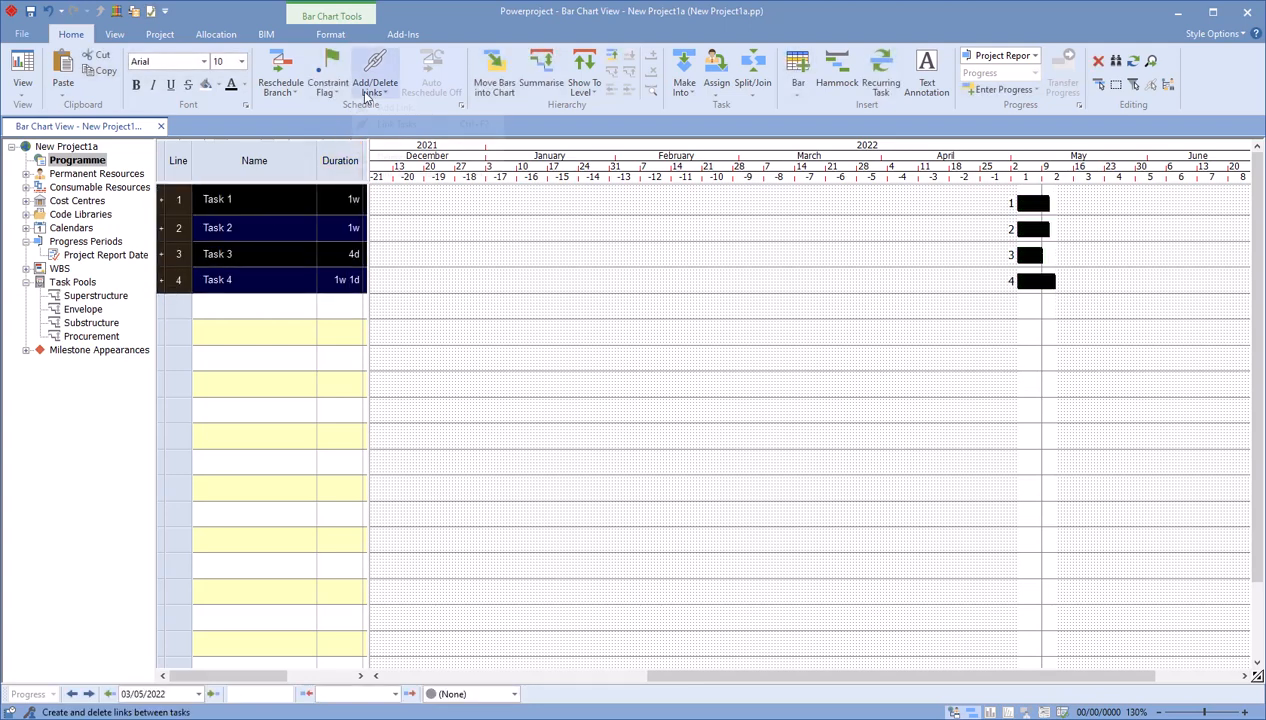
left_click(398, 124)
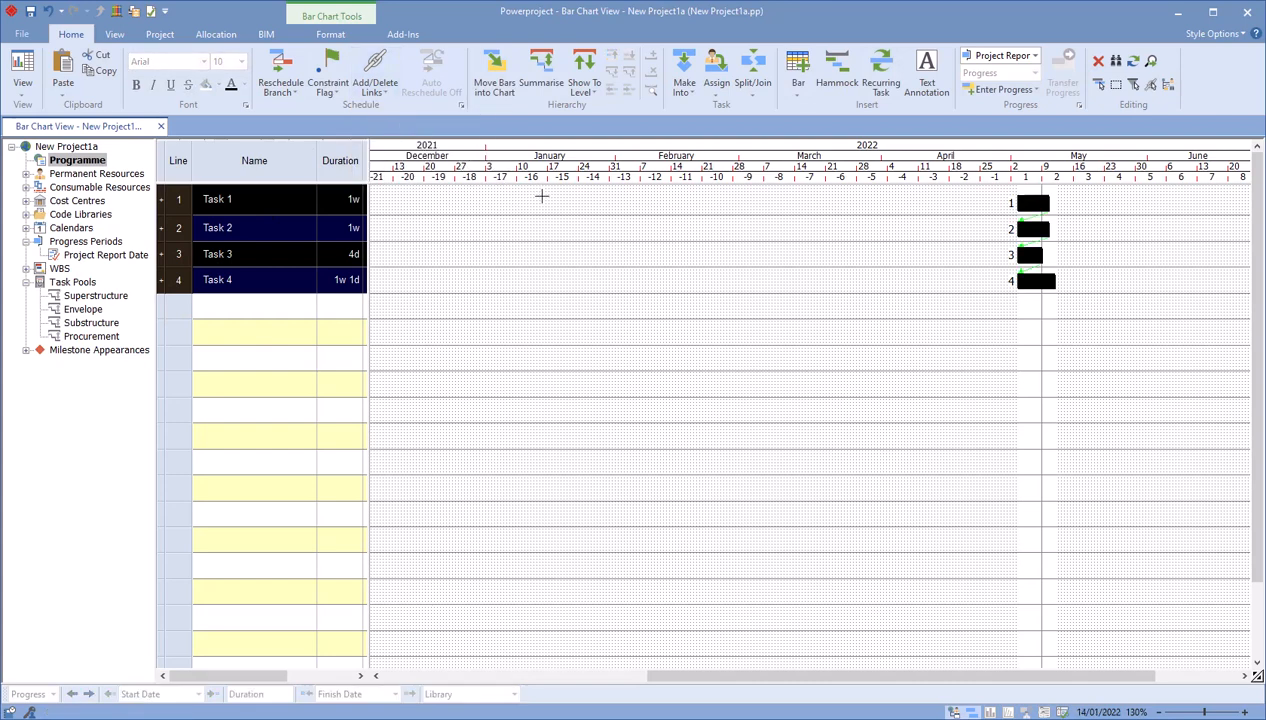
left_click(455, 222)
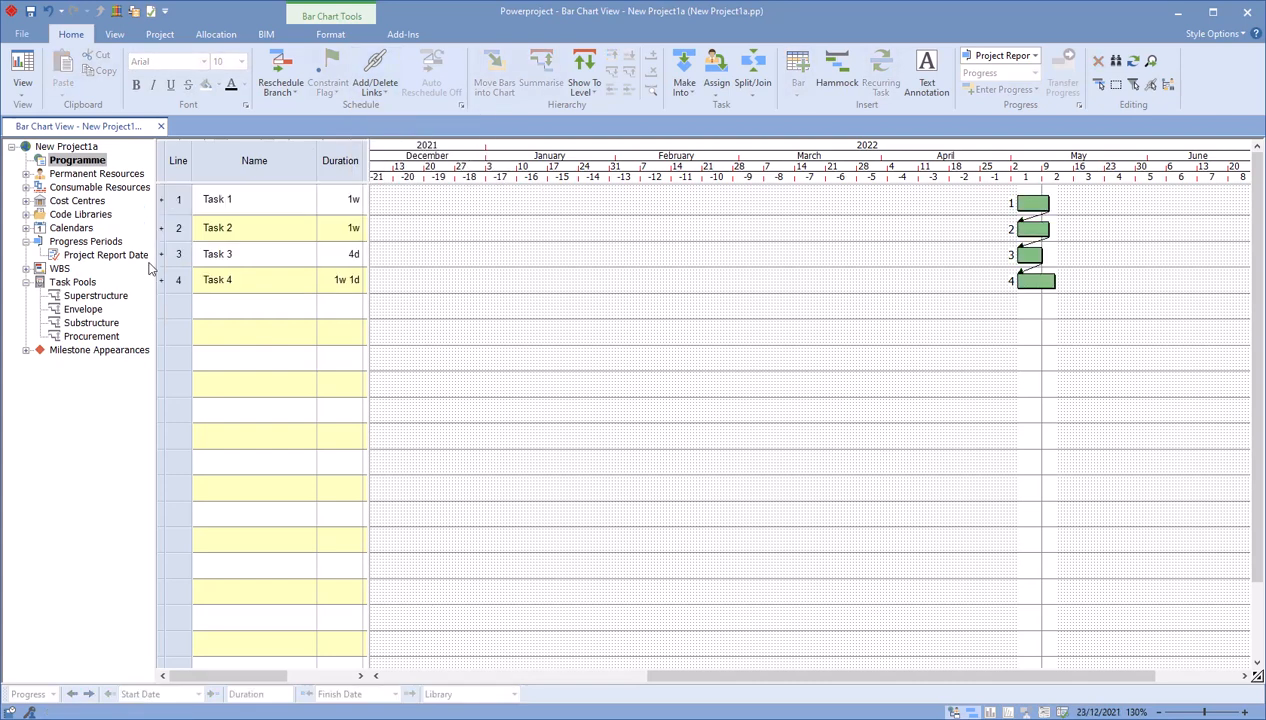
Assign the DD, Nigel's, Bee and Outside Glazing plc codes from the Trades Contractor library to Tasks 1 to 4 respectively
left_click(26, 214)
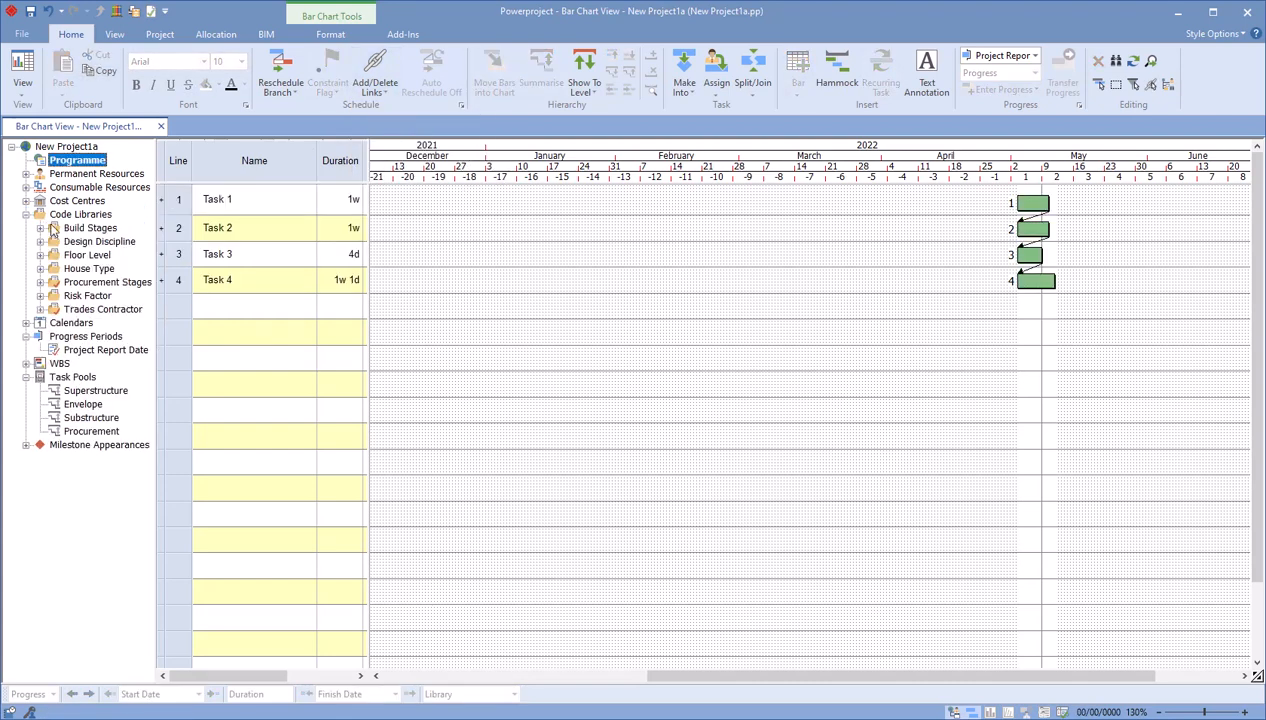
left_click(40, 309)
mouse_move(120, 336)
left_mouse_down()
mouse_move(100, 330)
mouse_move(896, 333)
mouse_move(1040, 226)
mouse_move(1035, 203)
left_mouse_up()
mouse_move(122, 363)
left_mouse_down()
mouse_move(1090, 249)
mouse_move(1022, 232)
left_mouse_up()
left_click_drag(118, 390, 1030, 256)
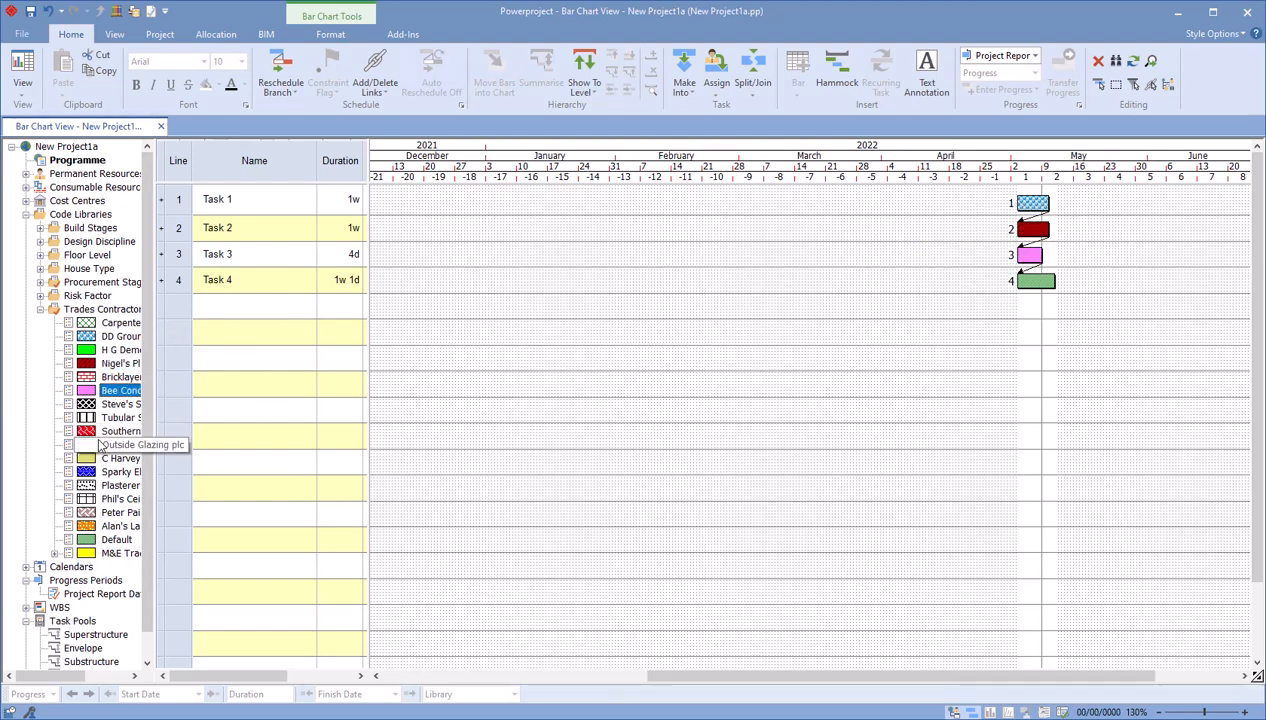
left_click_drag(100, 445, 1030, 280)
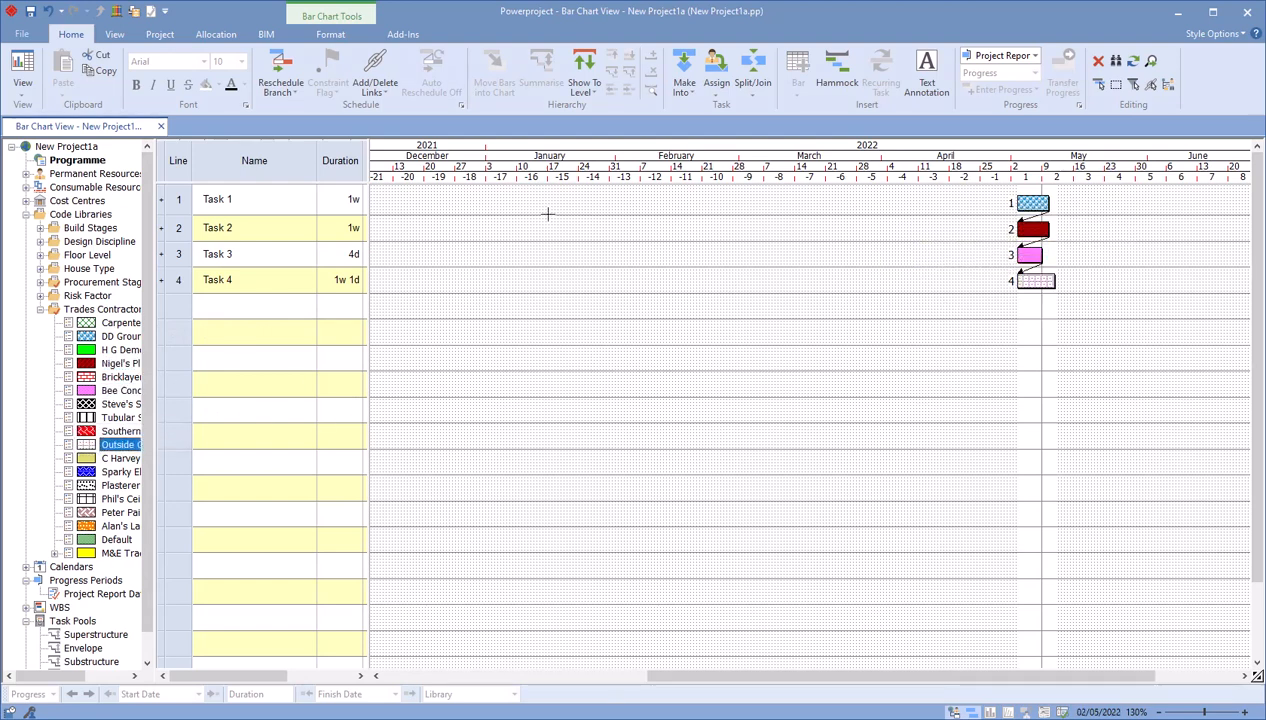
Reschedule the programme so the linked tasks follow one another
left_click(300, 85)
left_click(648, 316)
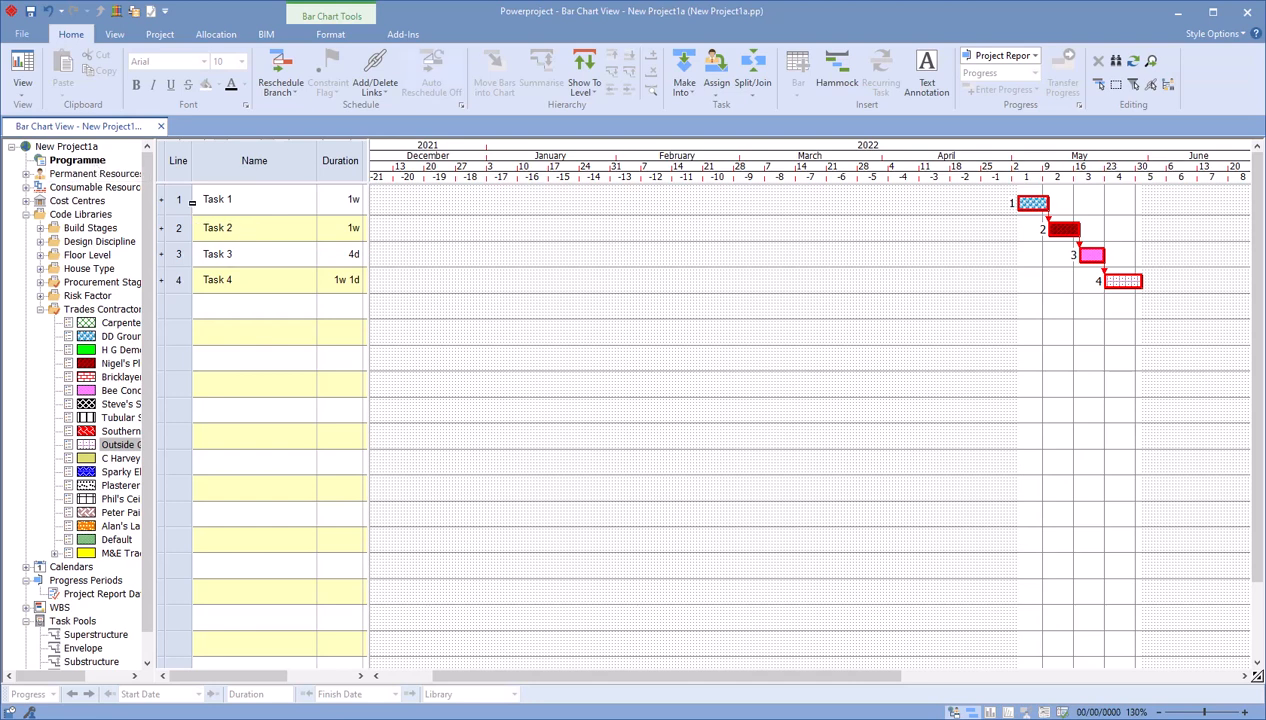
Summarise Tasks 1 to 4 under one summary bar and name it Work Package 1
left_click_drag(192, 202, 200, 256)
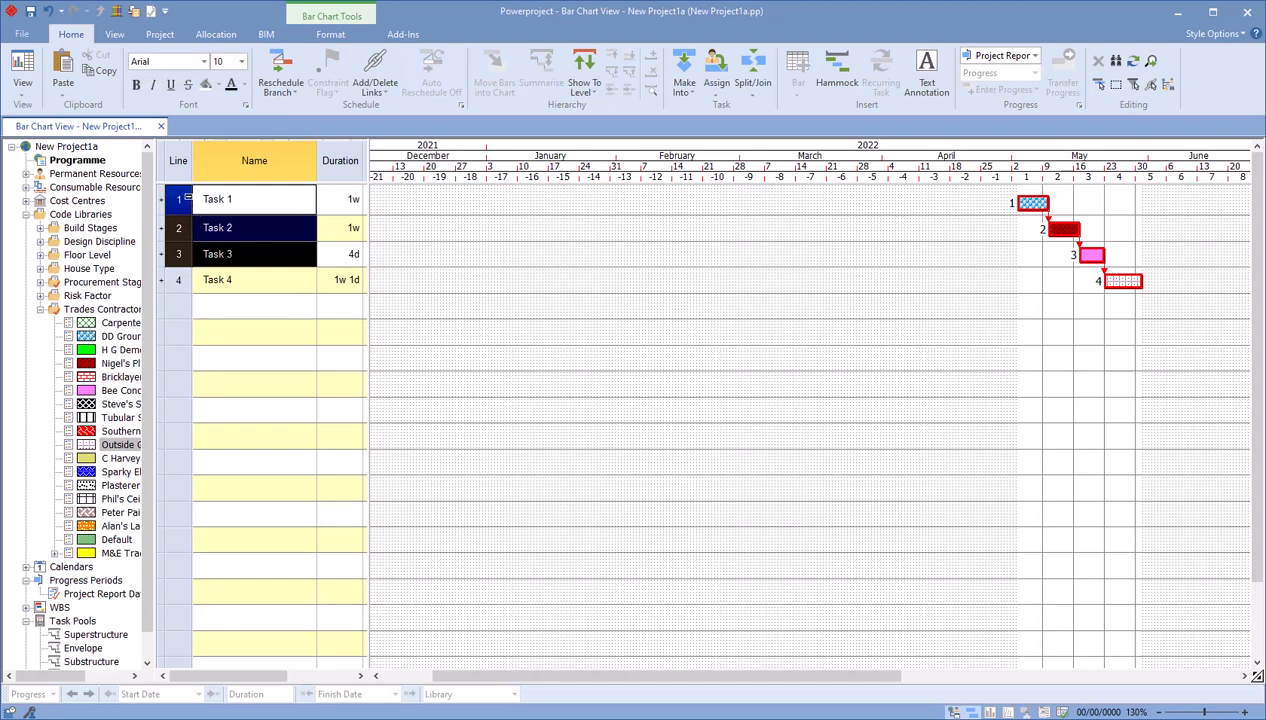
left_click_drag(181, 199, 170, 284)
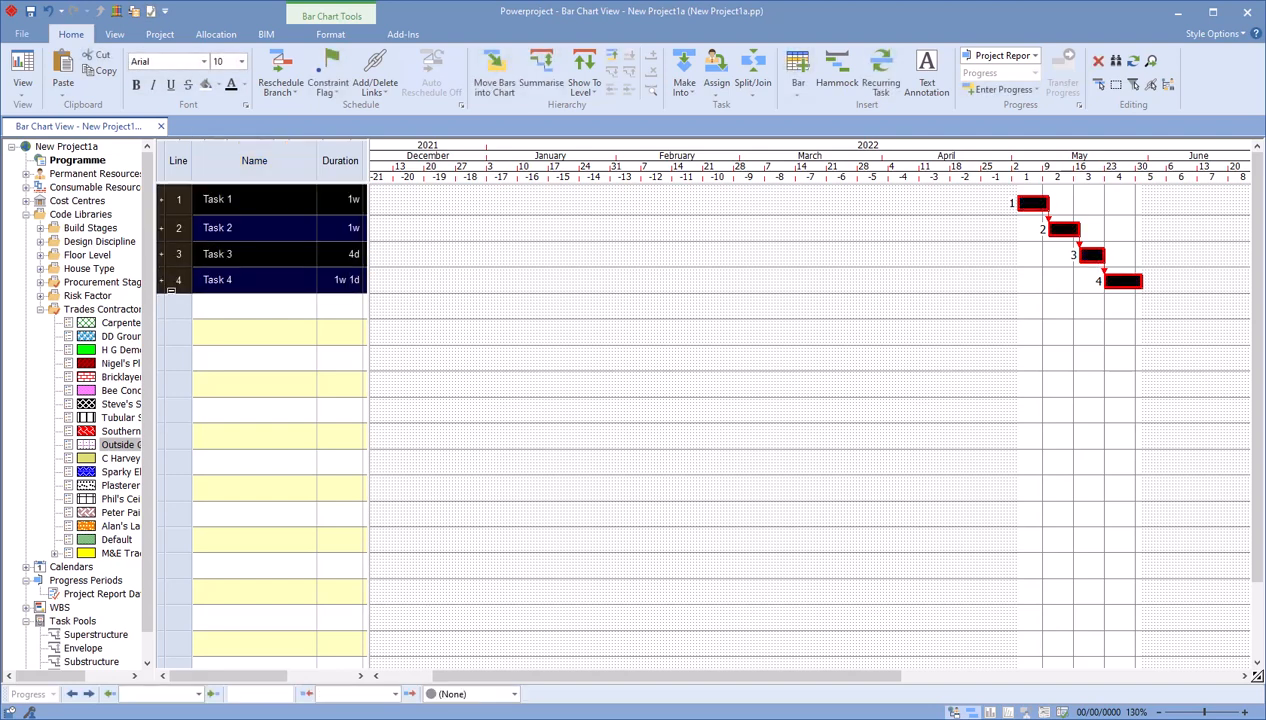
left_click(541, 75)
left_click(282, 211)
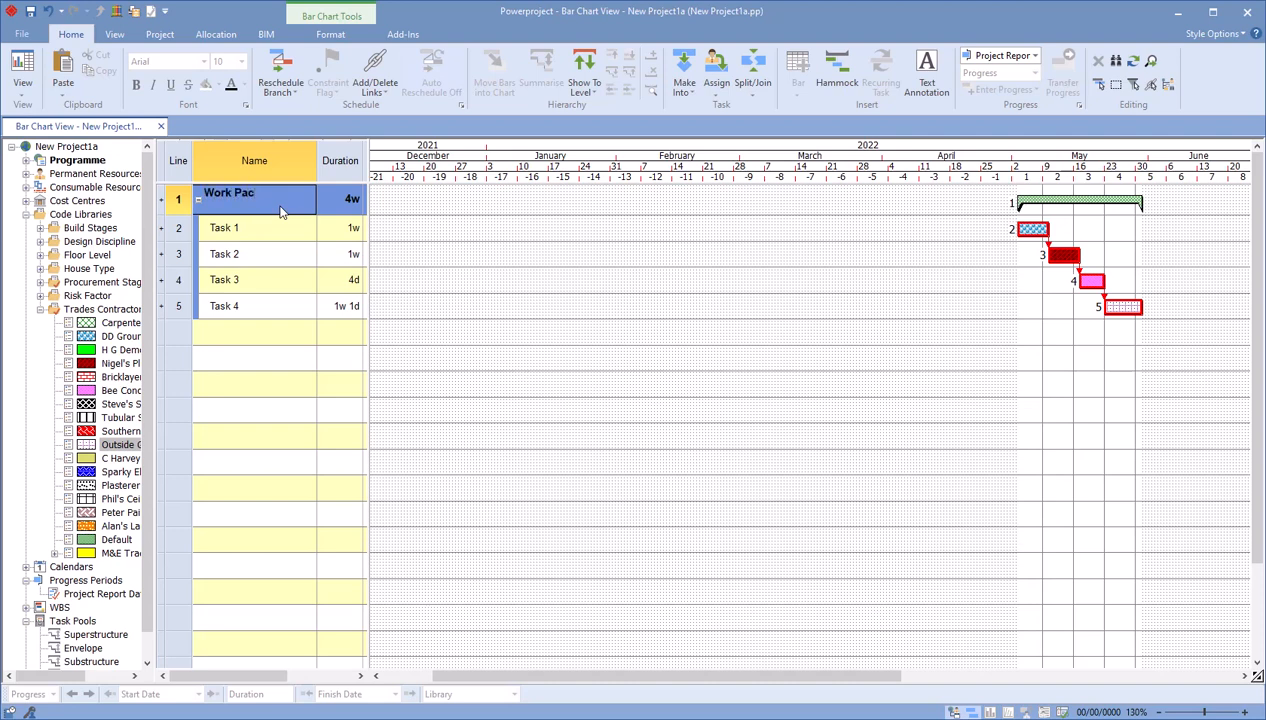
type("1")
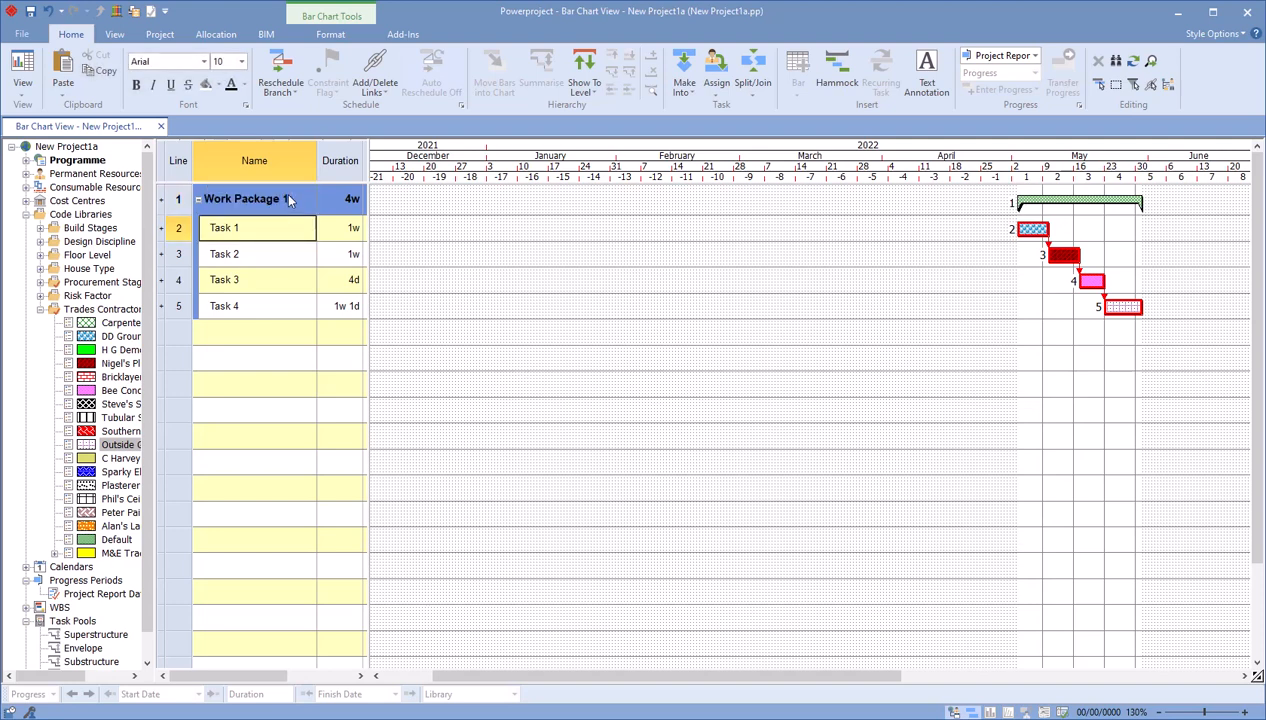
key("Return")
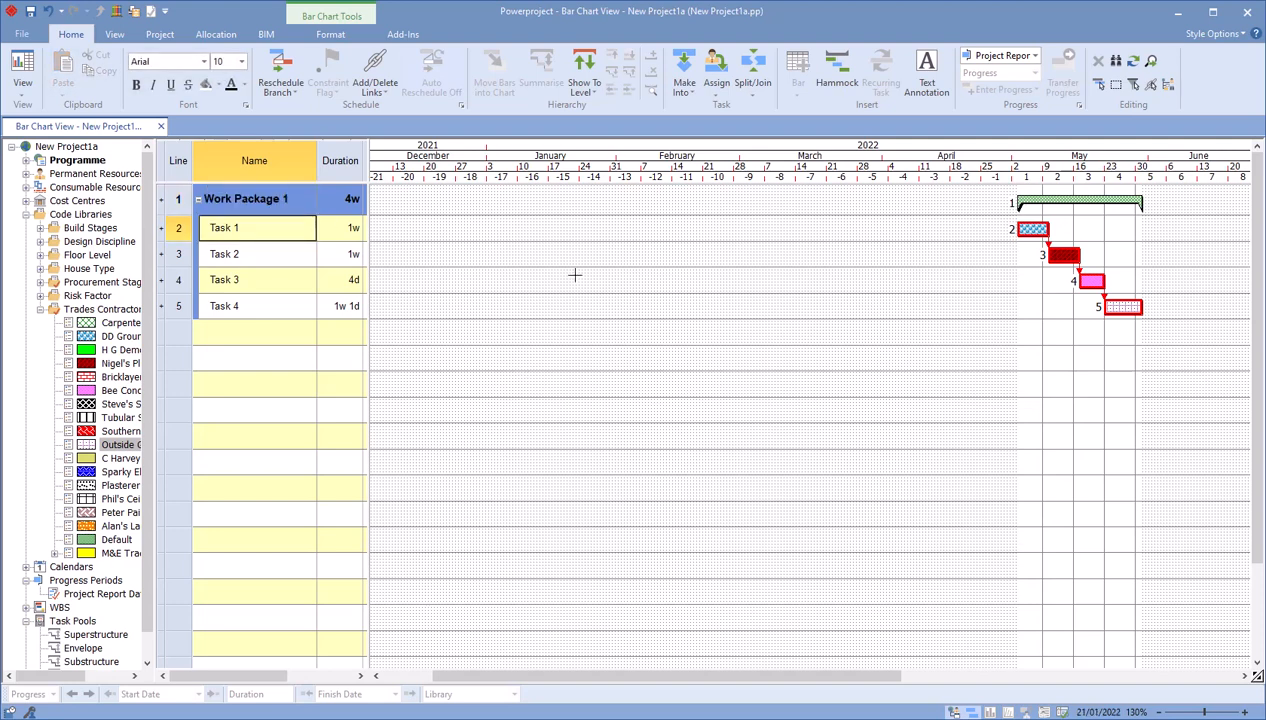
Copy the Work Package 1 summary to the task pools and collapse the Trades Contractor and Code Libraries branches of the project tree
right_click(1026, 199)
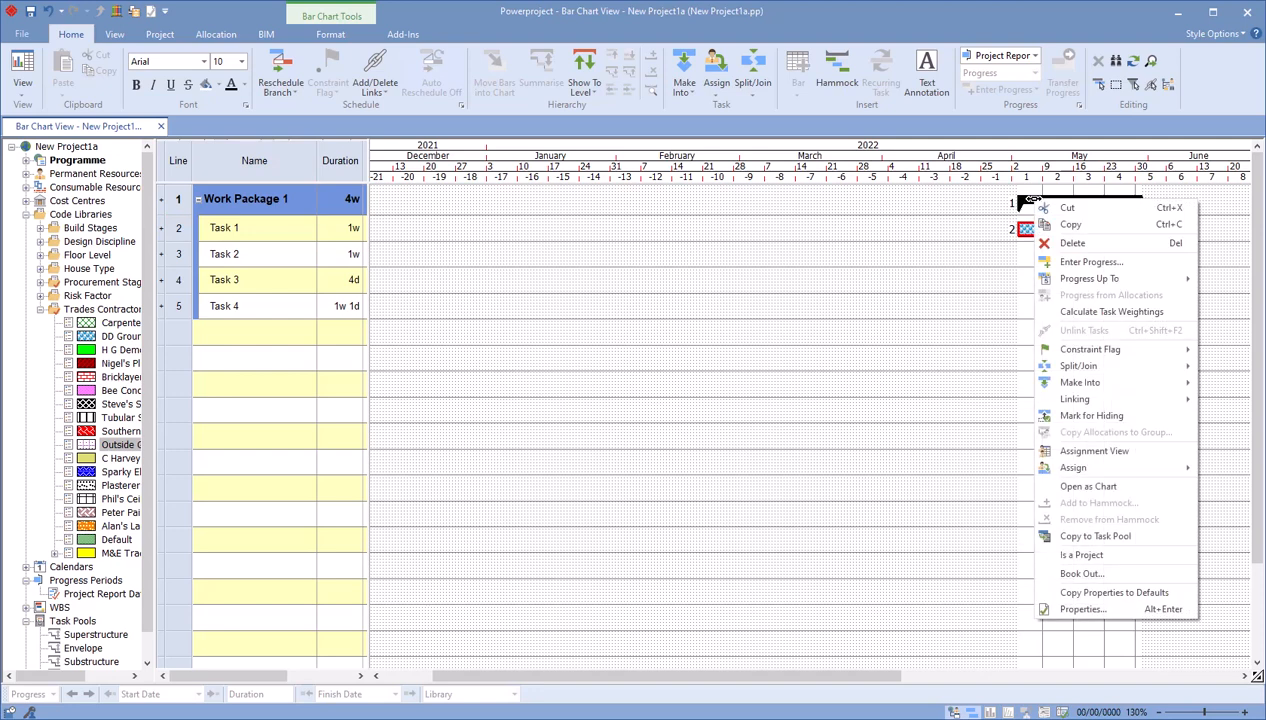
left_click(1113, 539)
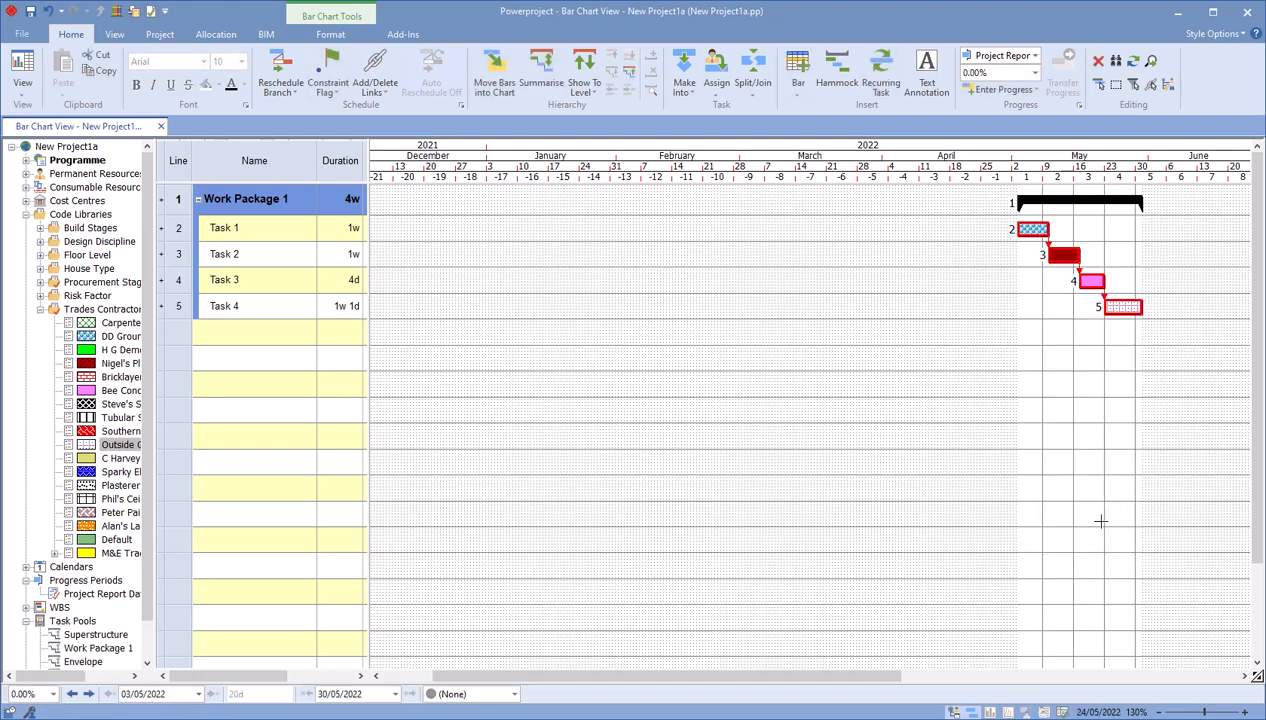
left_click(40, 309)
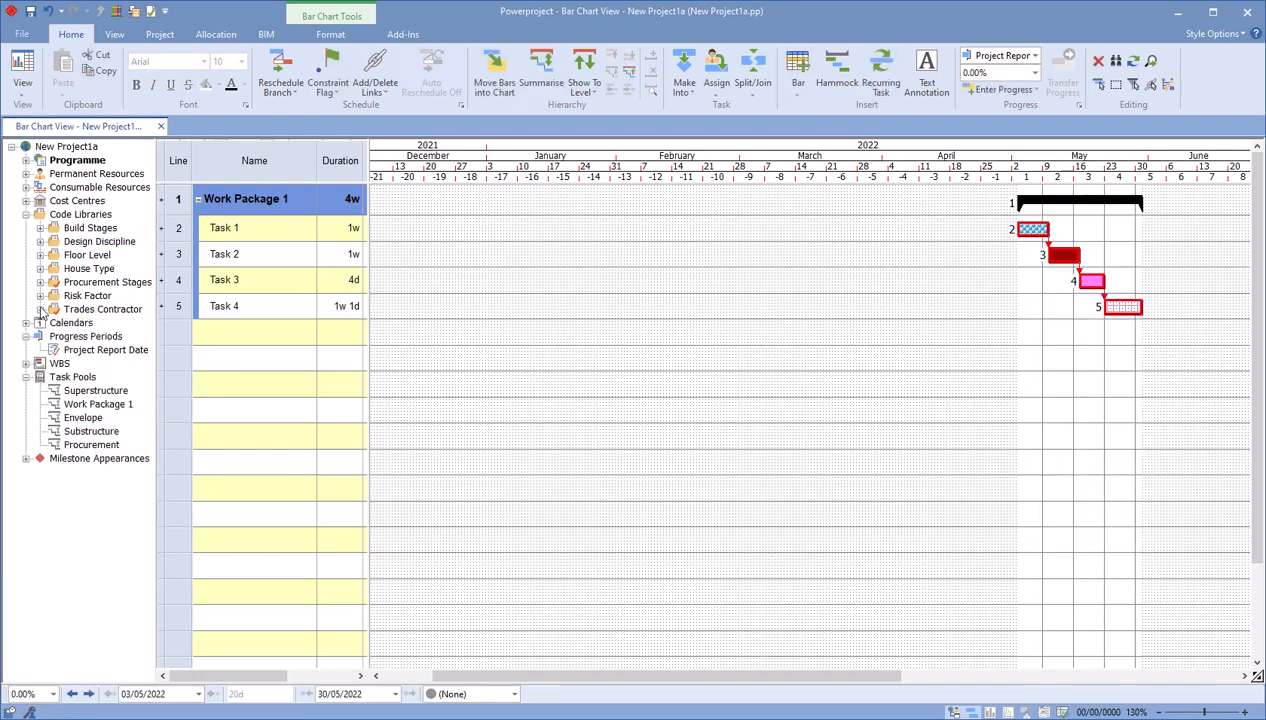
left_click(27, 214)
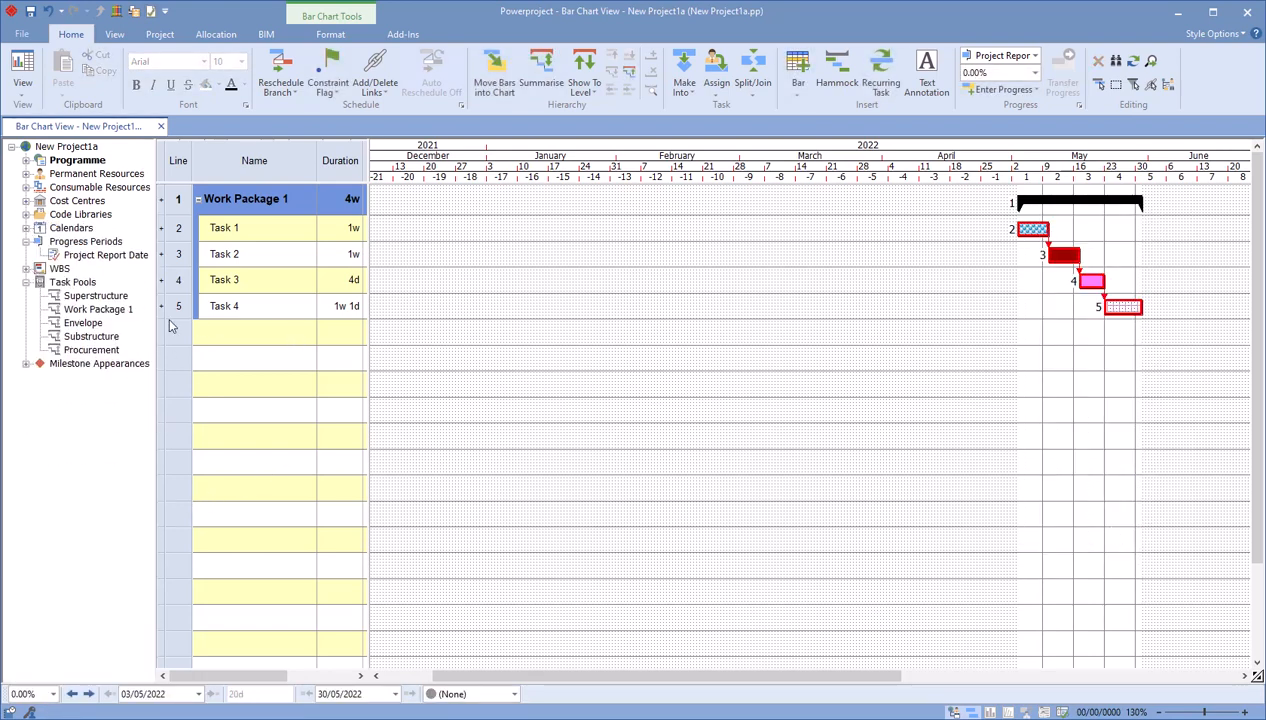
Delete the Work Package 1 summary and its four tasks from the programme
left_click(88, 162)
left_click_drag(186, 200, 186, 319)
key("Delete")
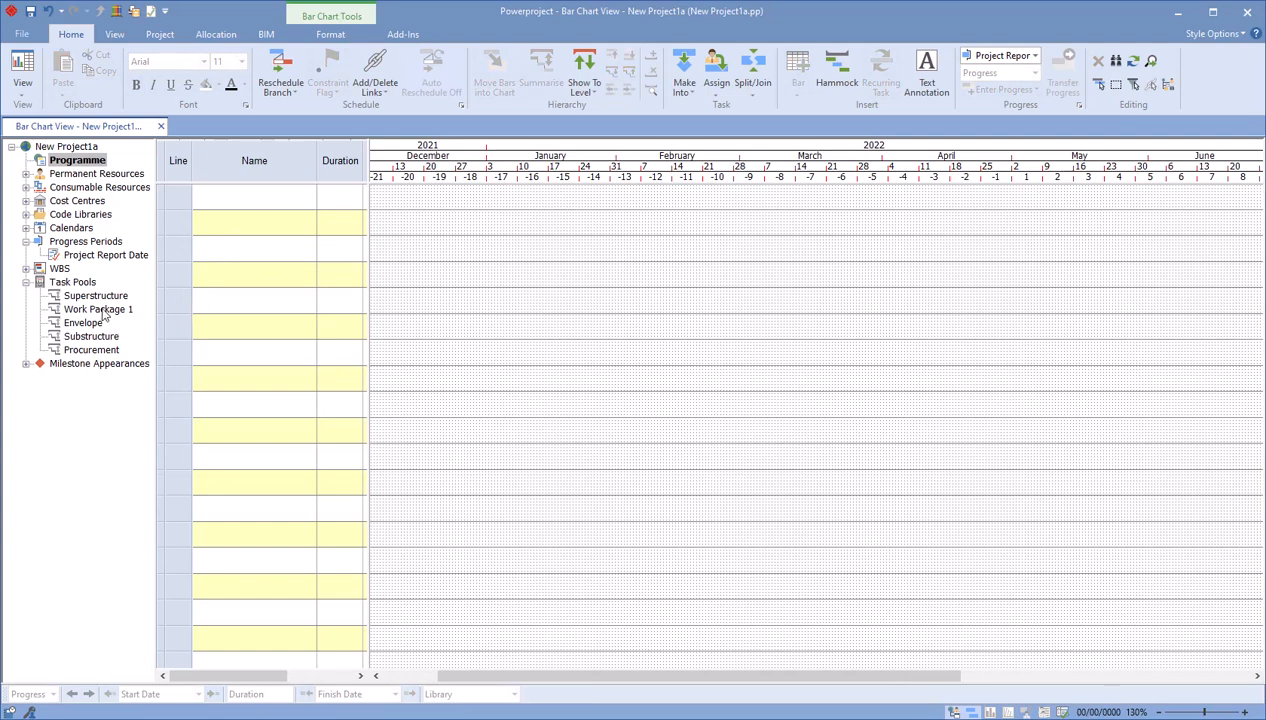
Place two copies of the Work Package 1 task pool on separate programme lines and expand both to show their tasks
left_click_drag(100, 309, 578, 208)
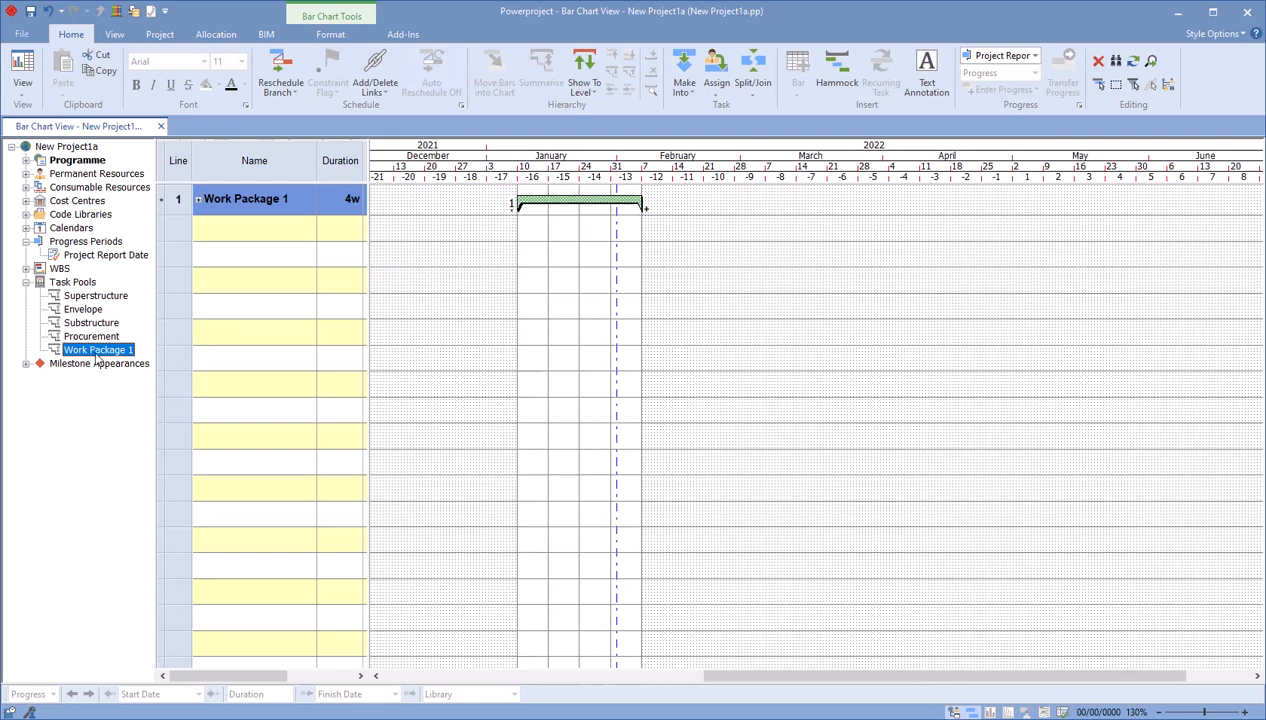
left_click_drag(97, 350, 650, 233)
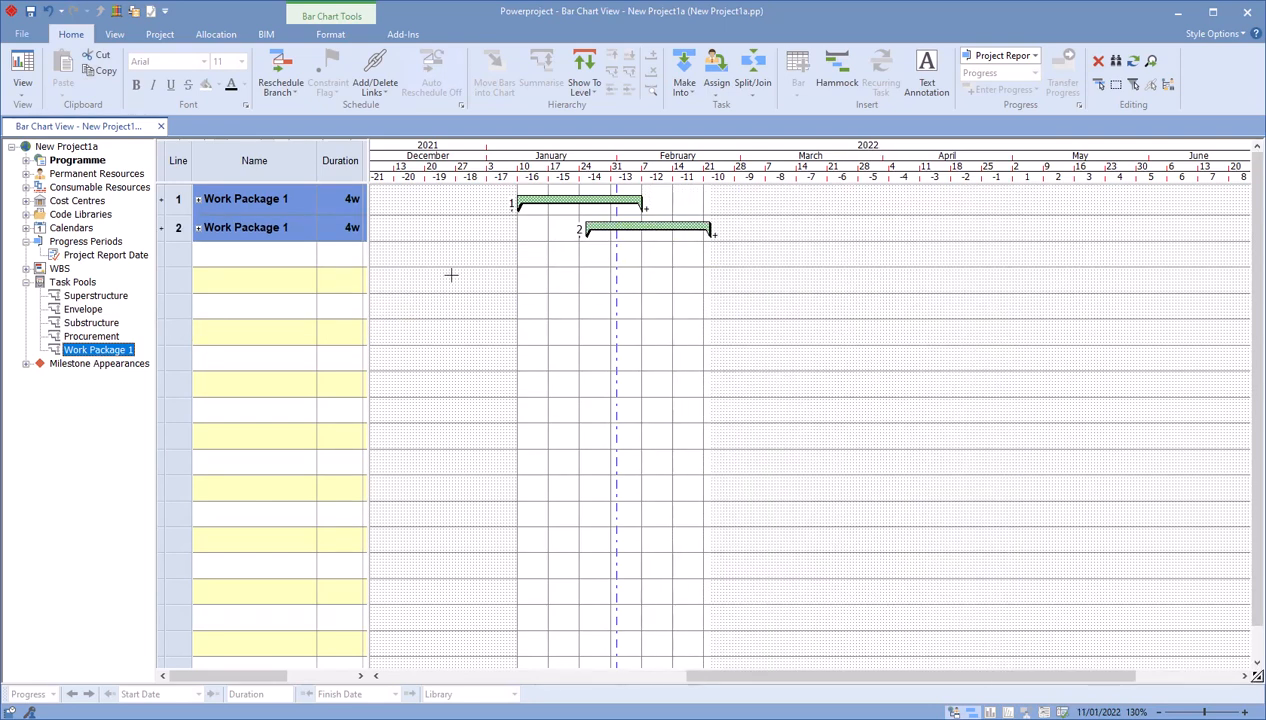
left_click(584, 86)
left_click(610, 108)
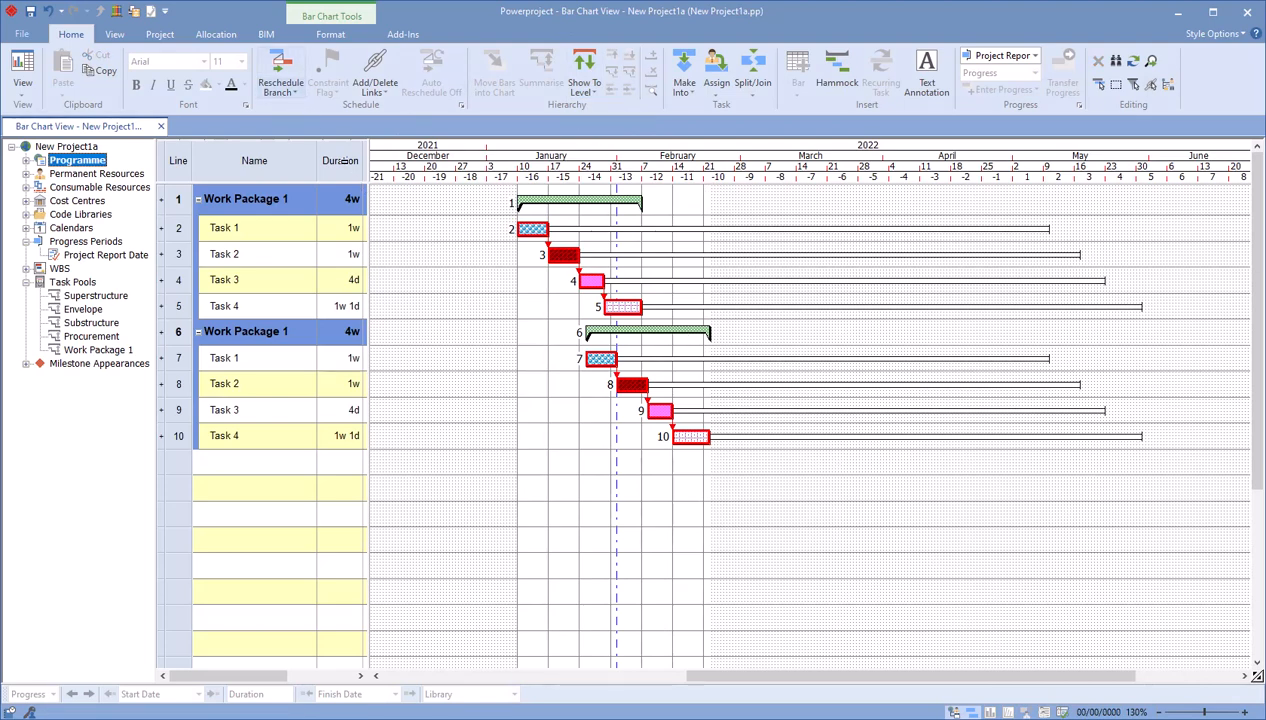
Reschedule the whole programme, straightening the progress line to the progress entry period
left_click(281, 68)
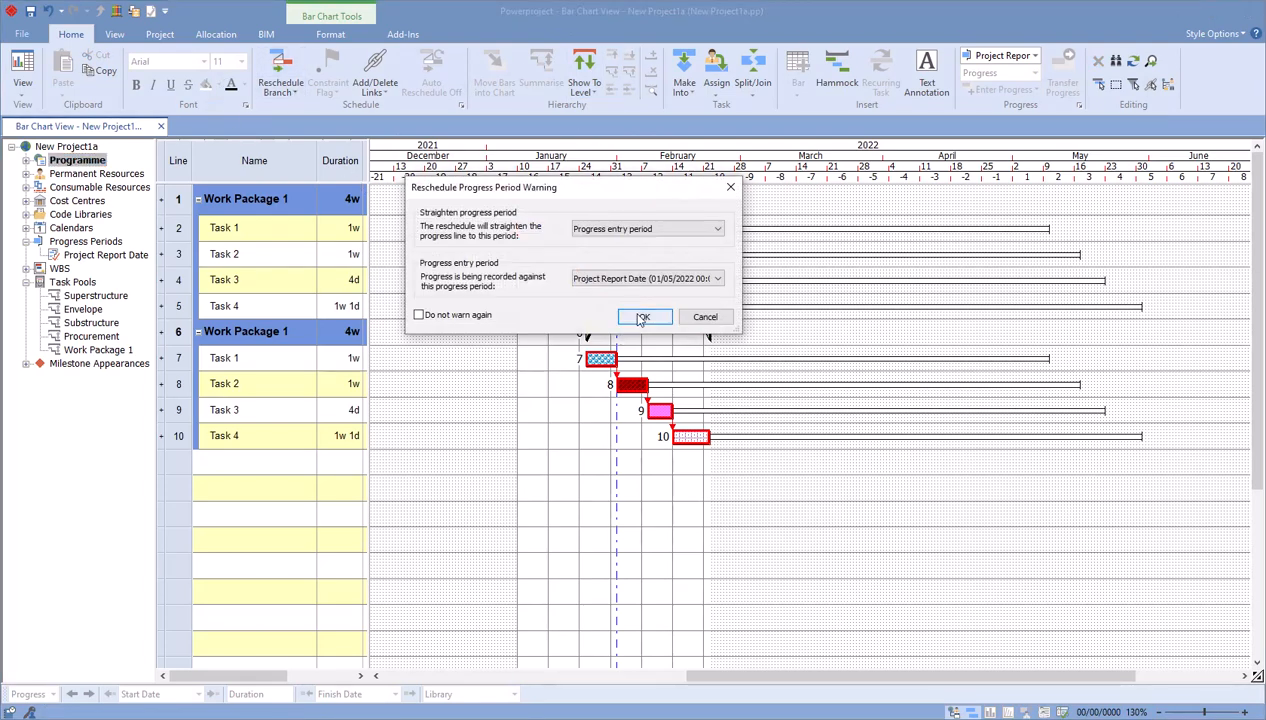
left_click(635, 315)
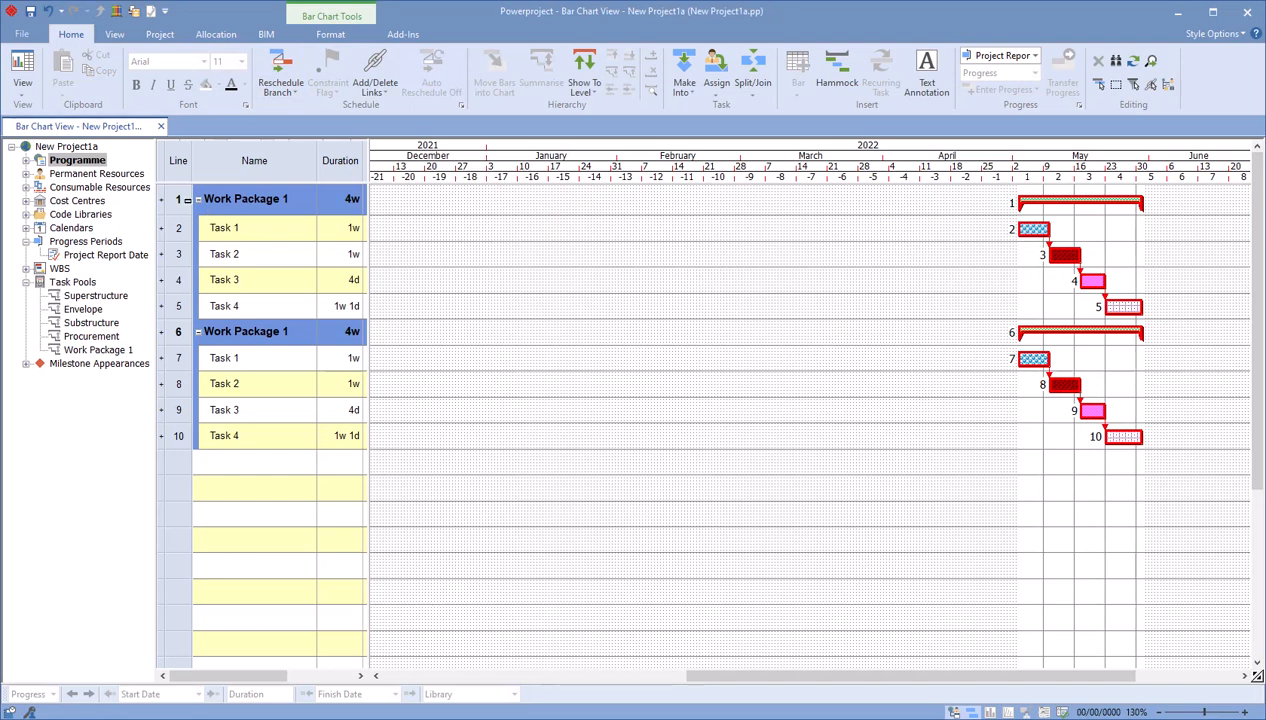
left_click_drag(179, 198, 176, 463)
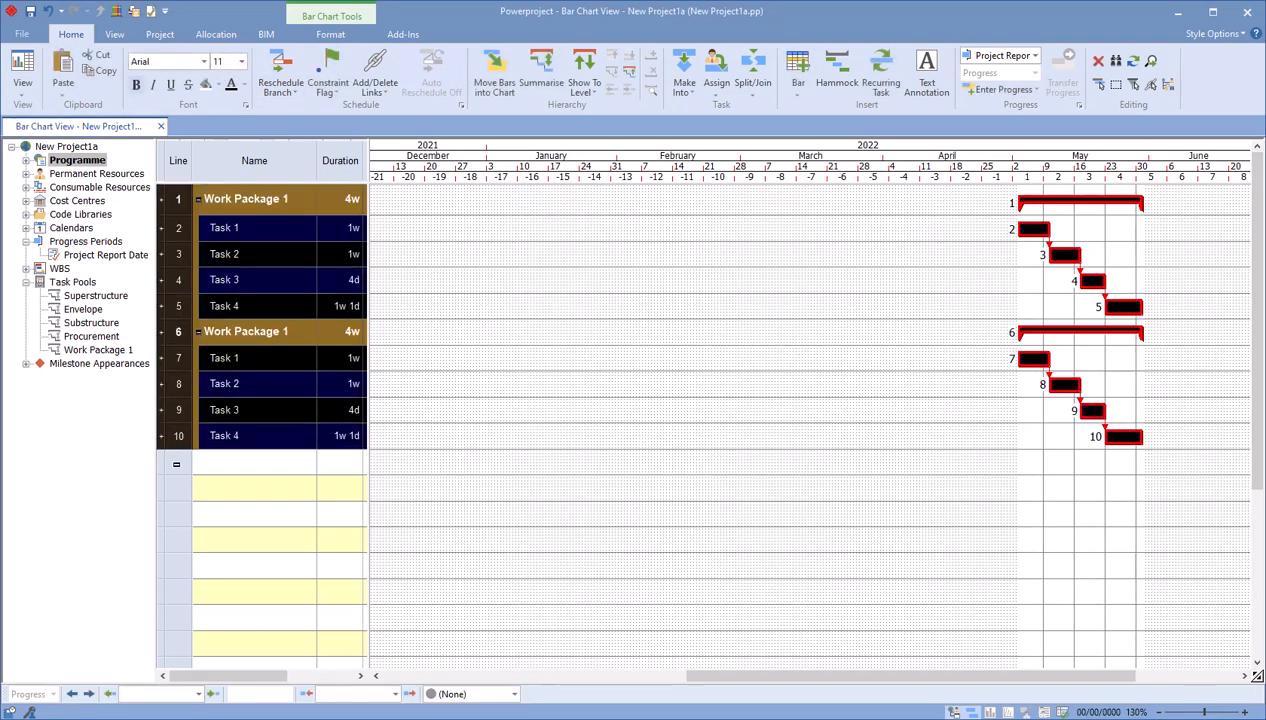
left_click(606, 247)
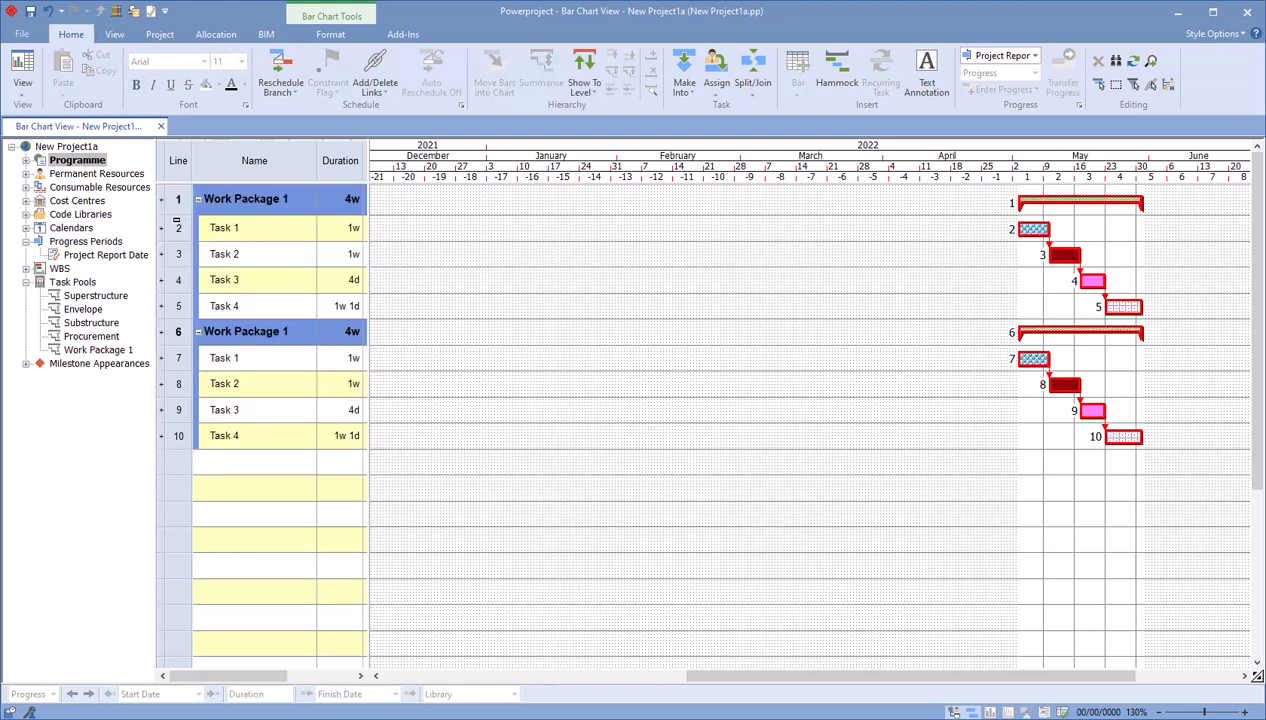
Delete the first Work Package 1 copy with its tasks and rename the remaining summary Work Package 2
left_click_drag(183, 200, 175, 306)
key("Delete")
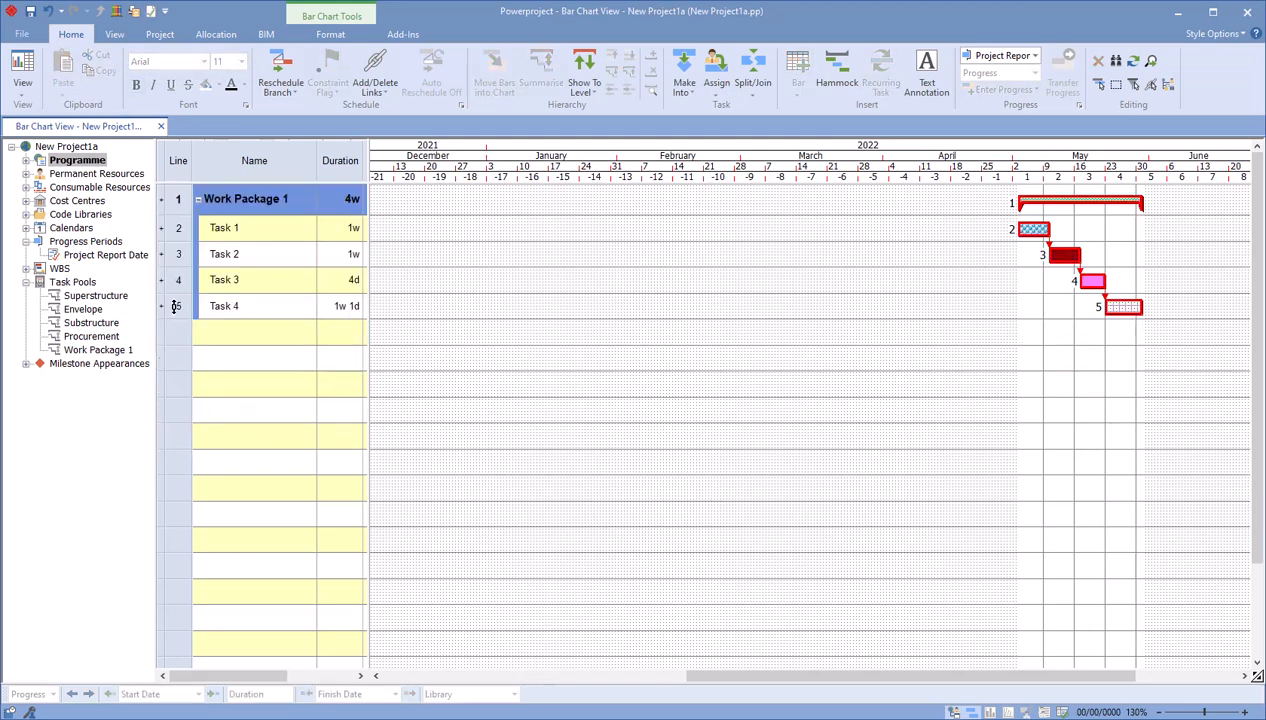
left_click(302, 201)
key("ctrl+c")
left_click(301, 194)
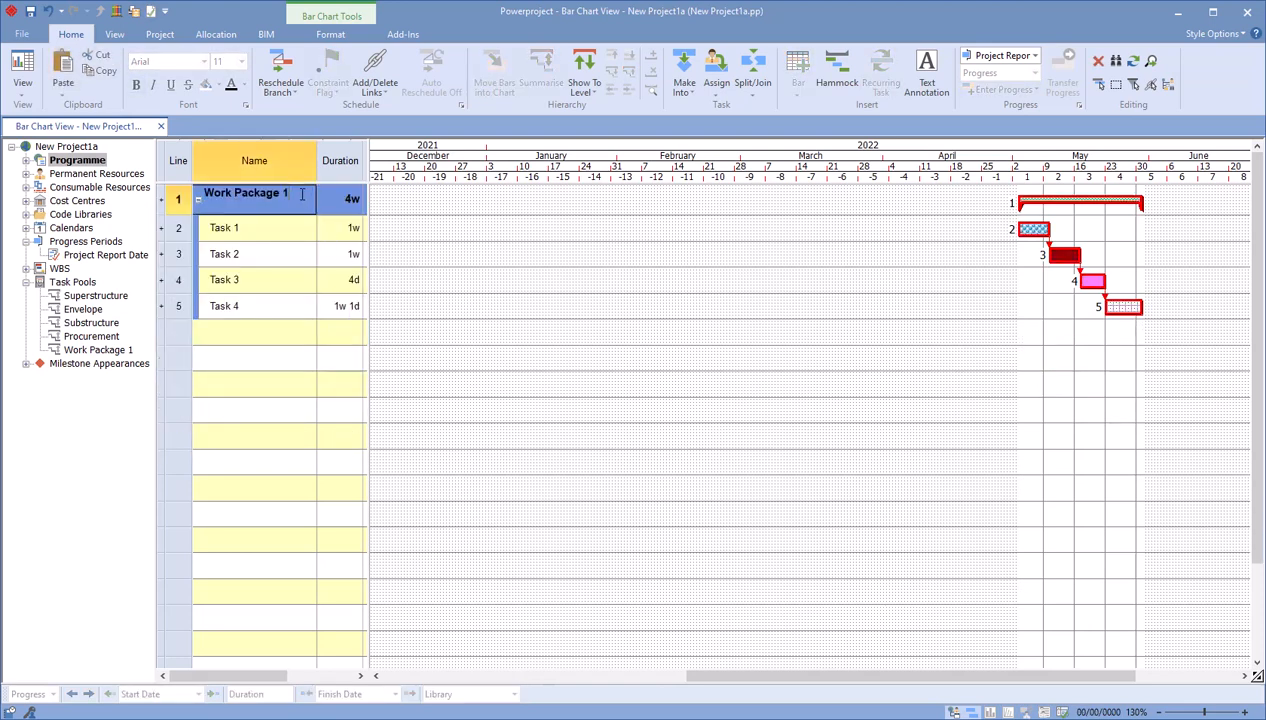
left_click(466, 210)
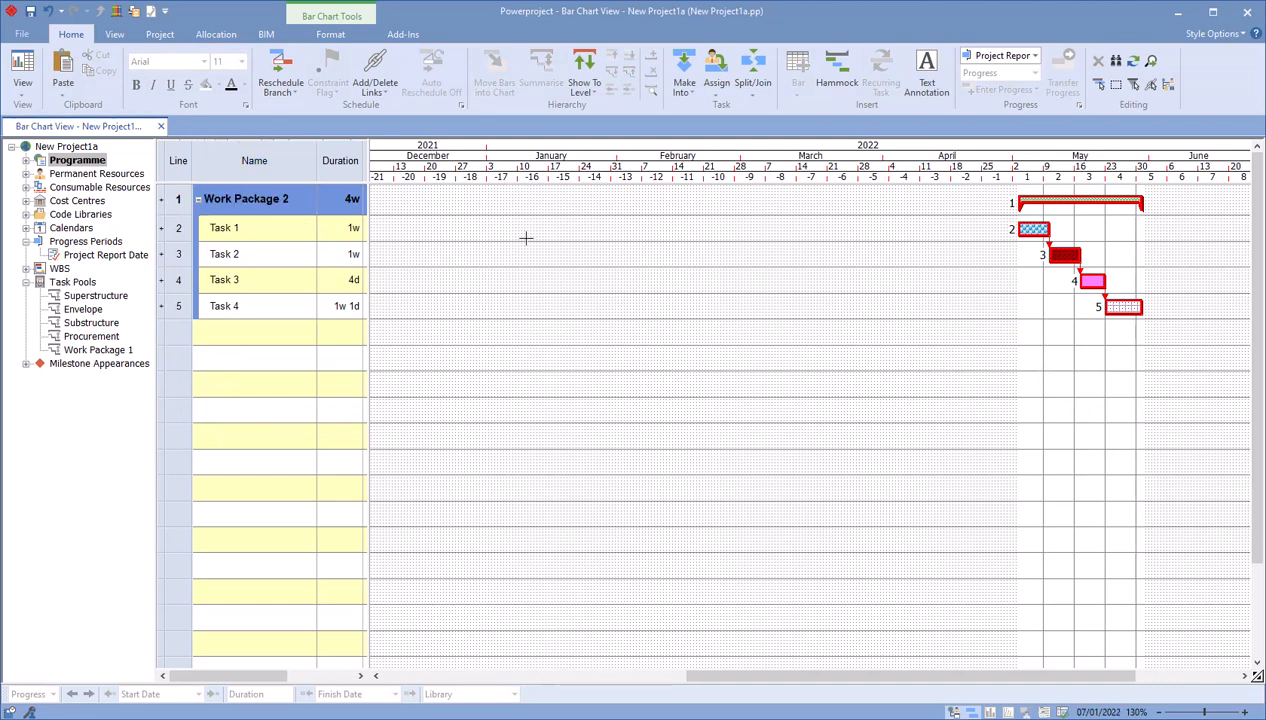
Lengthen Task 2 to 3w 2d and Task 3 to 2w 2d, and reschedule the programme
left_click_drag(715, 677, 846, 673)
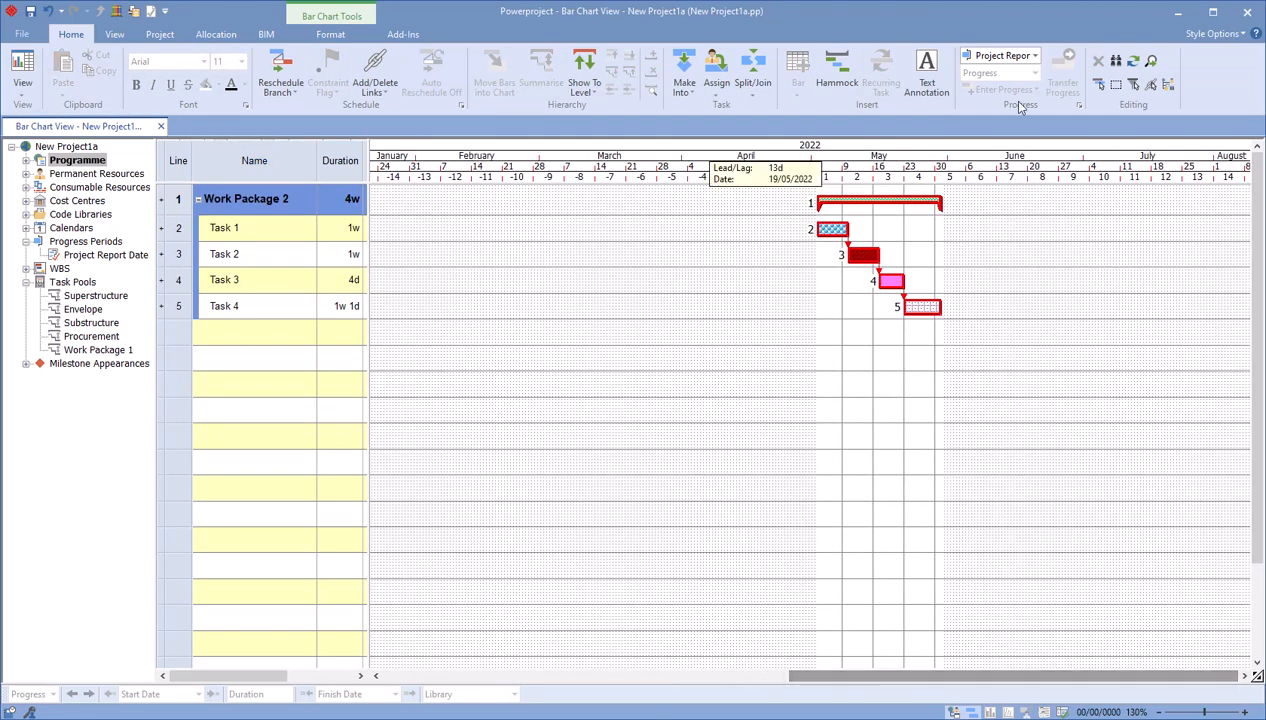
left_click_drag(877, 254, 954, 281)
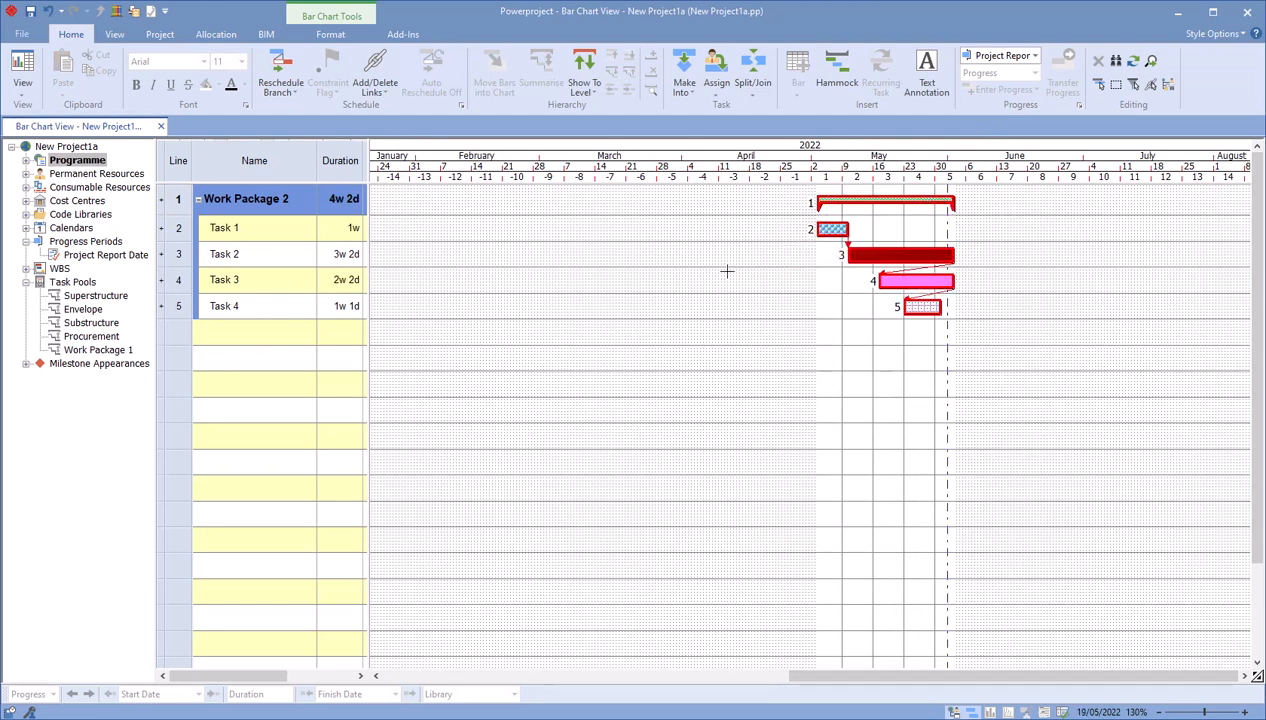
left_click(268, 62)
left_click(648, 317)
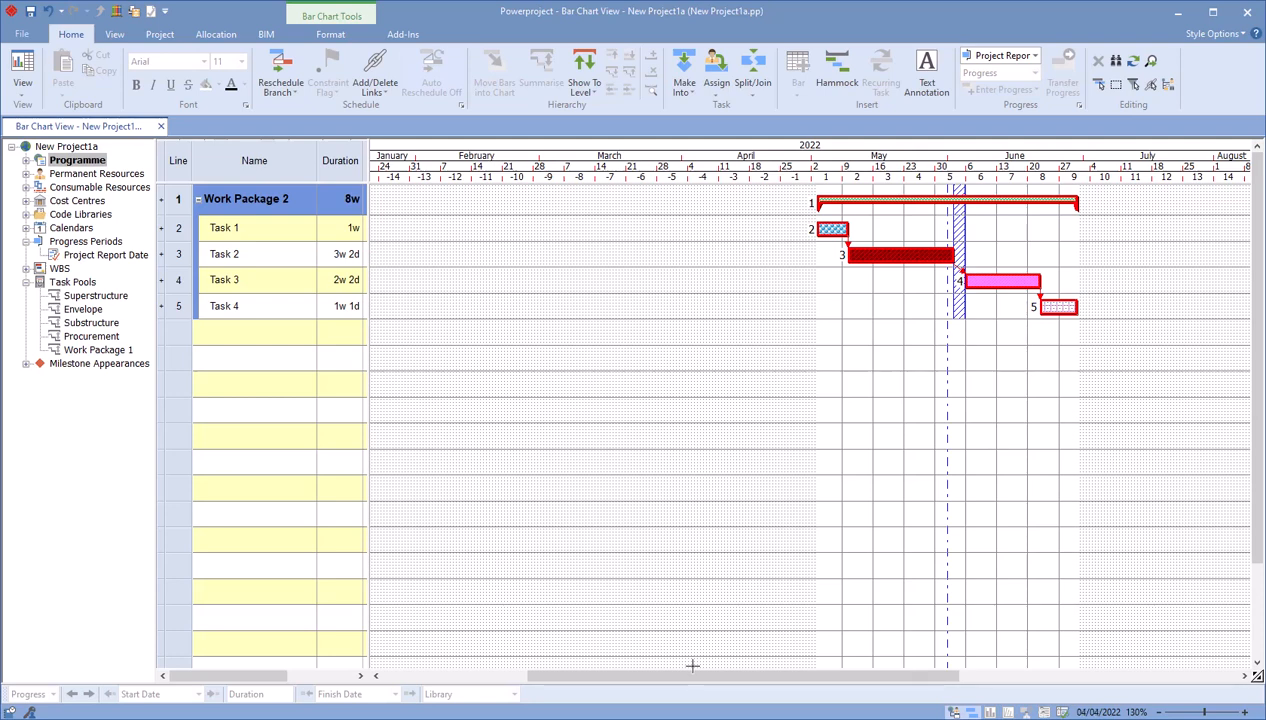
left_click_drag(692, 677, 769, 678)
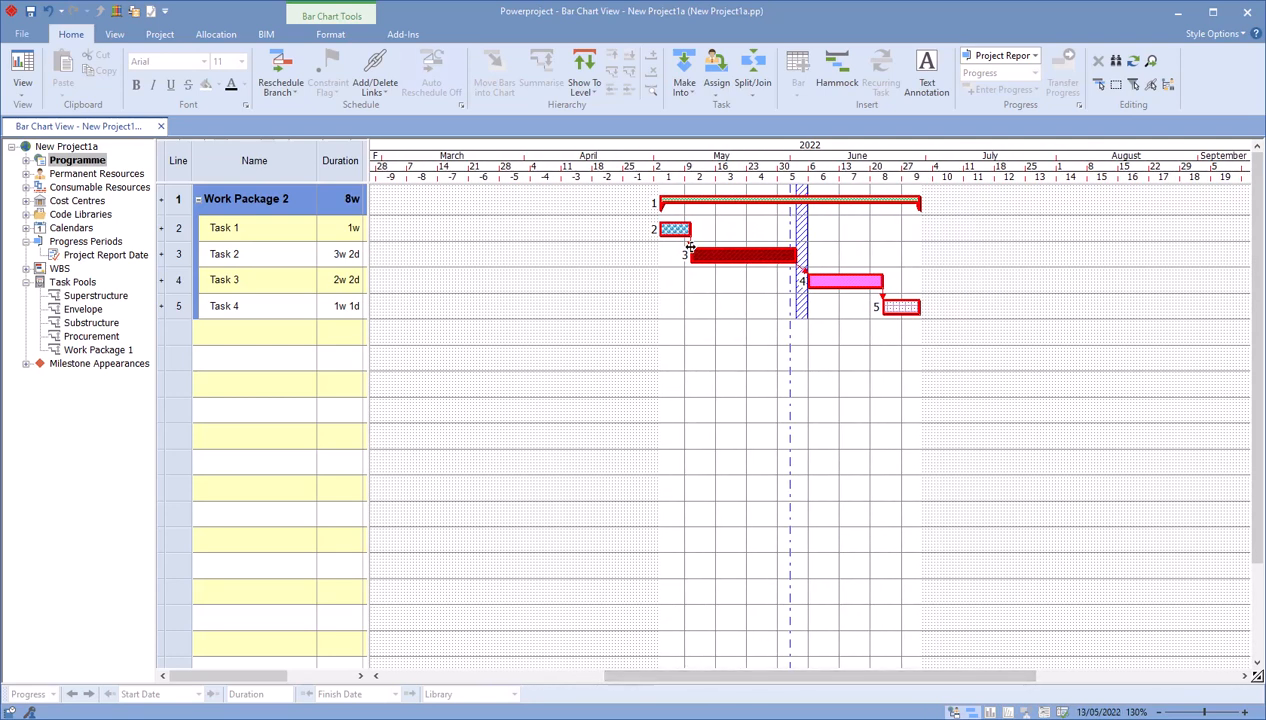
right_click(714, 200)
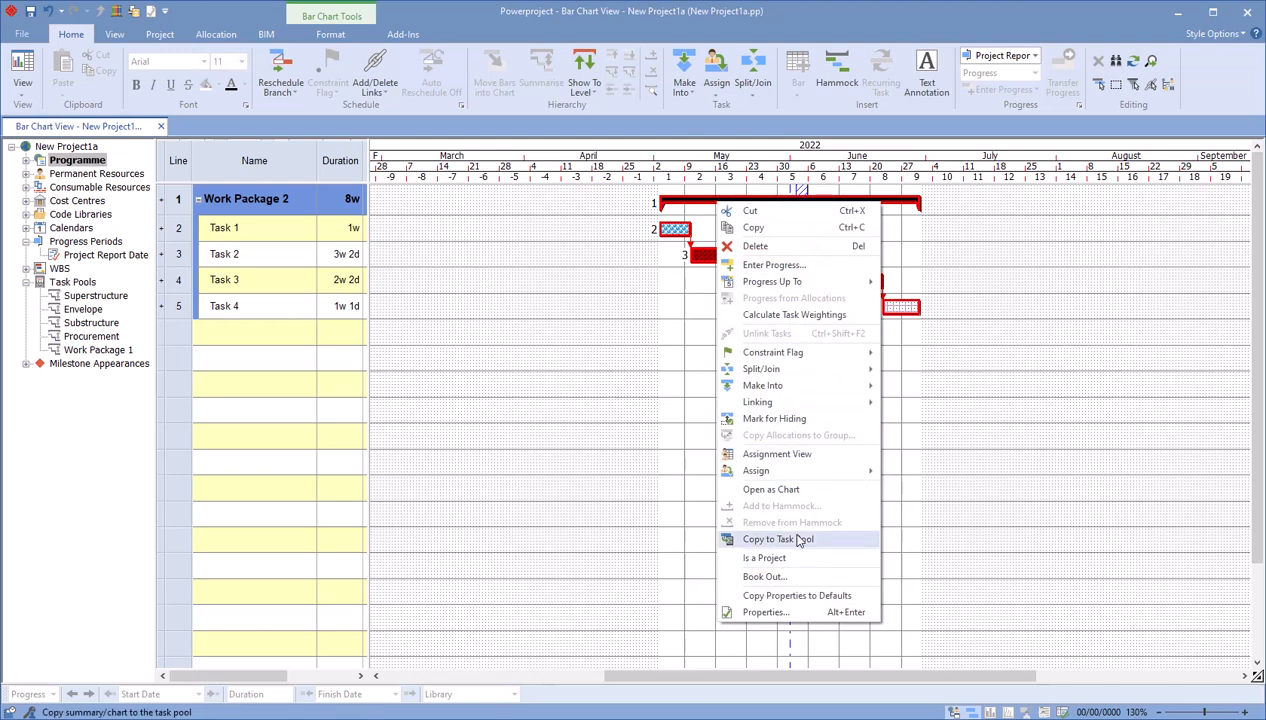
left_click(1040, 359)
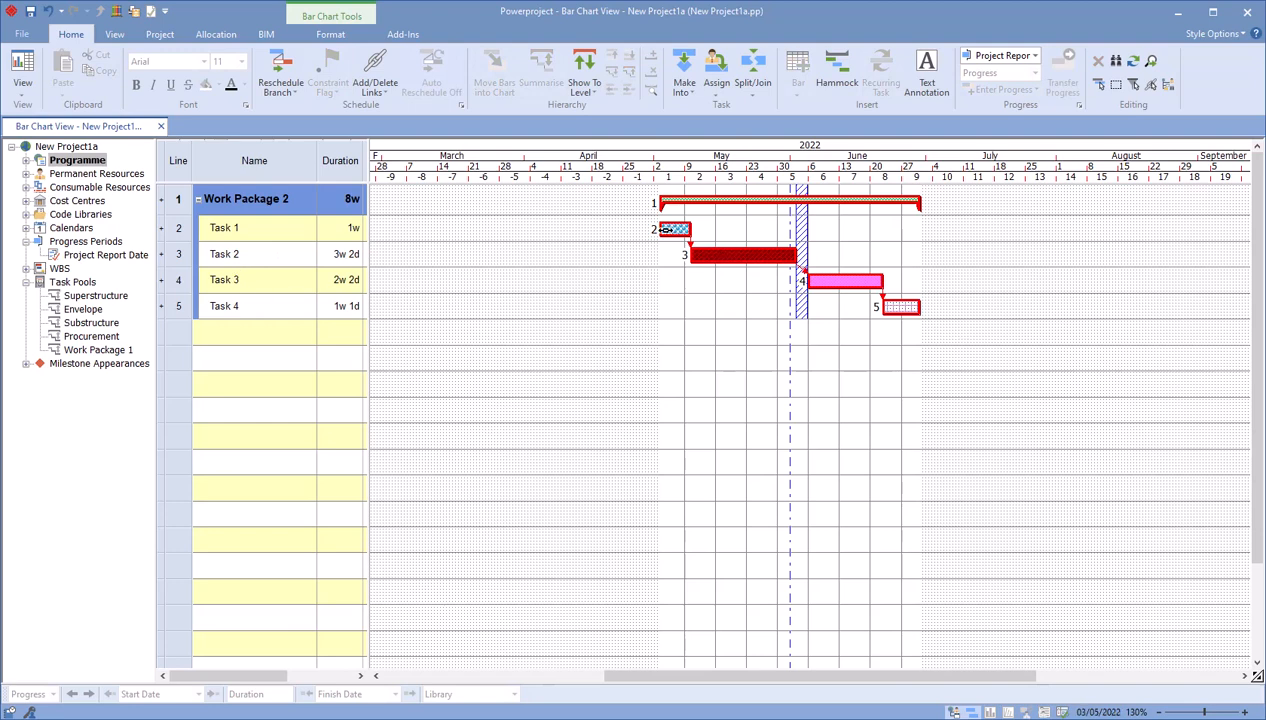
Set the progress of Task 1 and Task 2 to 100%
left_click(710, 255)
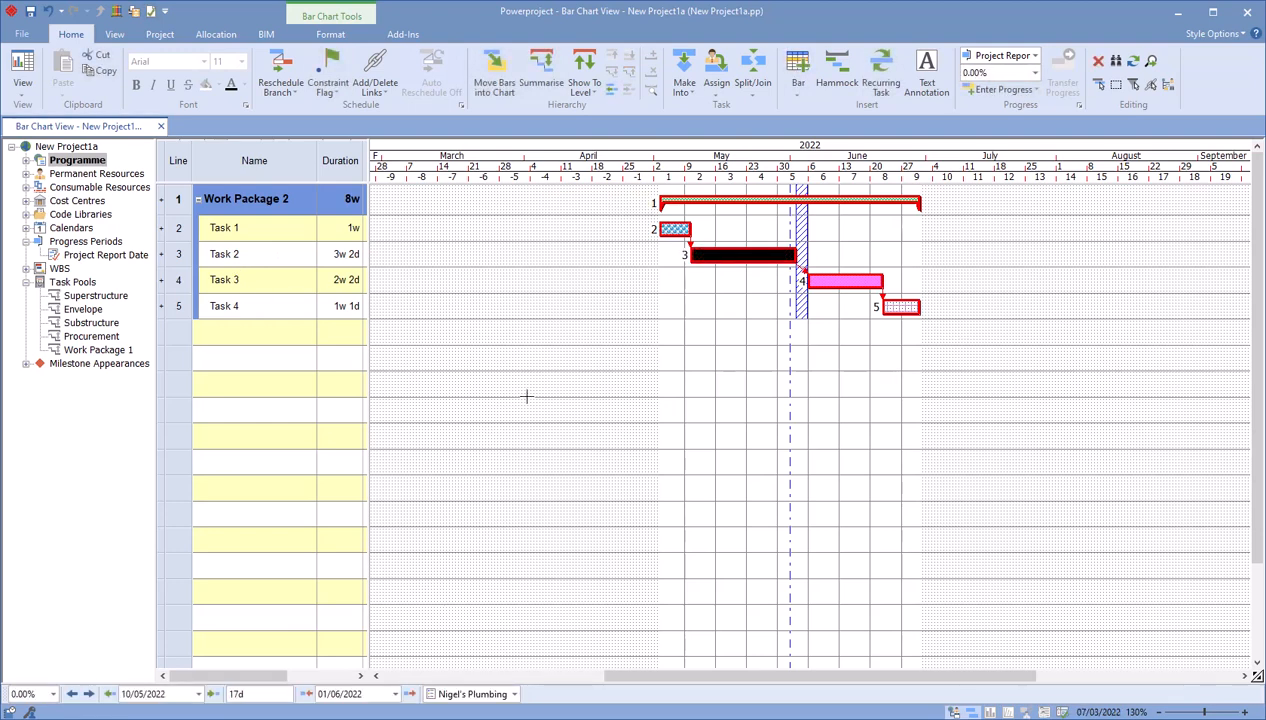
left_click(661, 230, "ctrl")
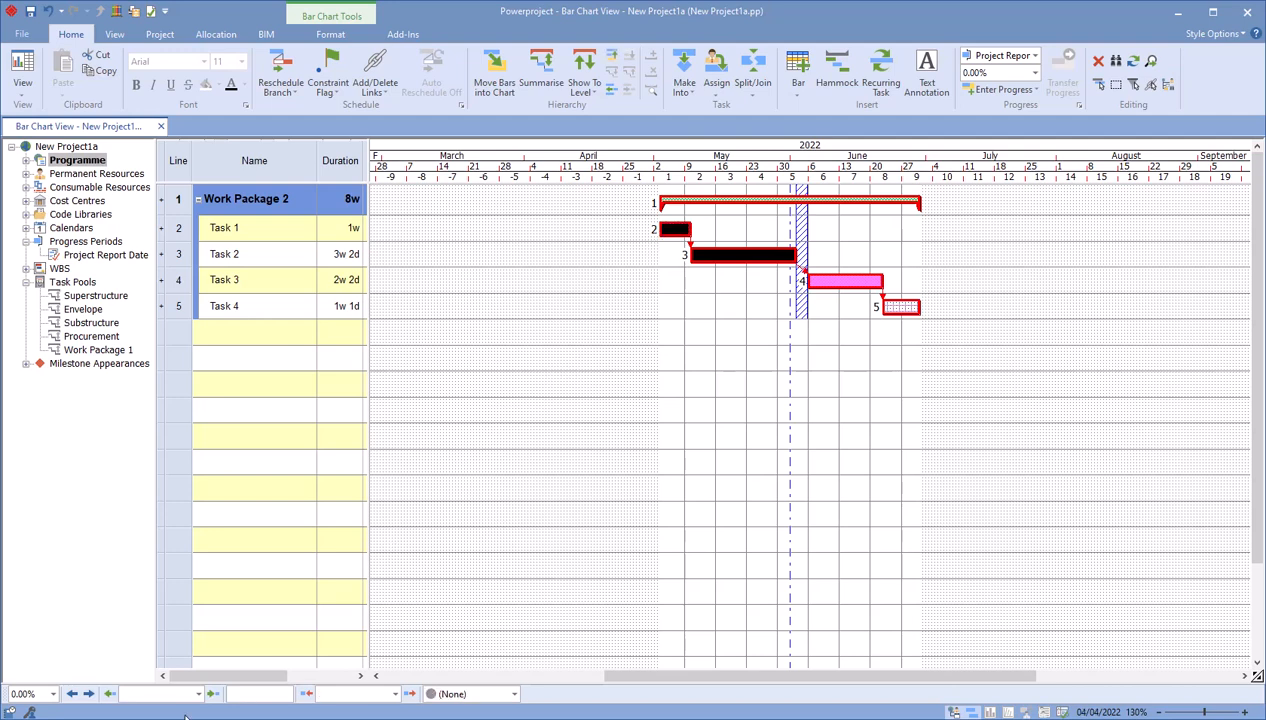
left_click(53, 695)
left_click(36, 709)
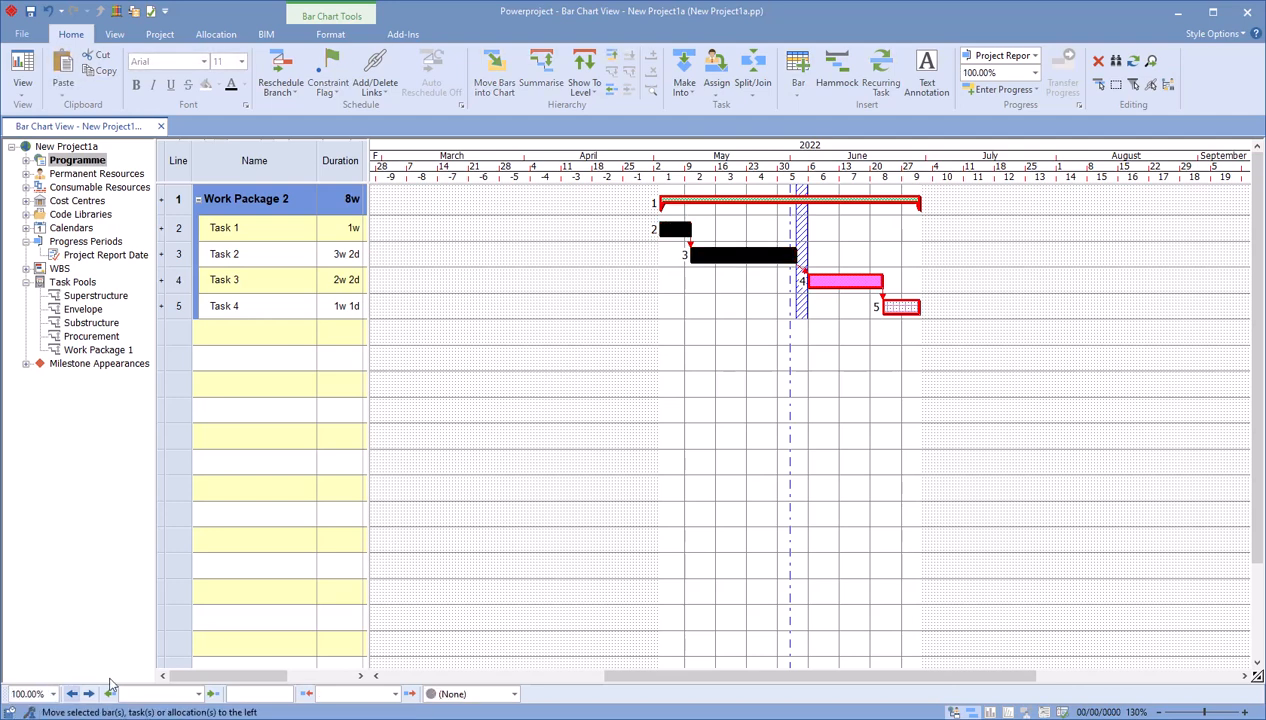
left_click(613, 447)
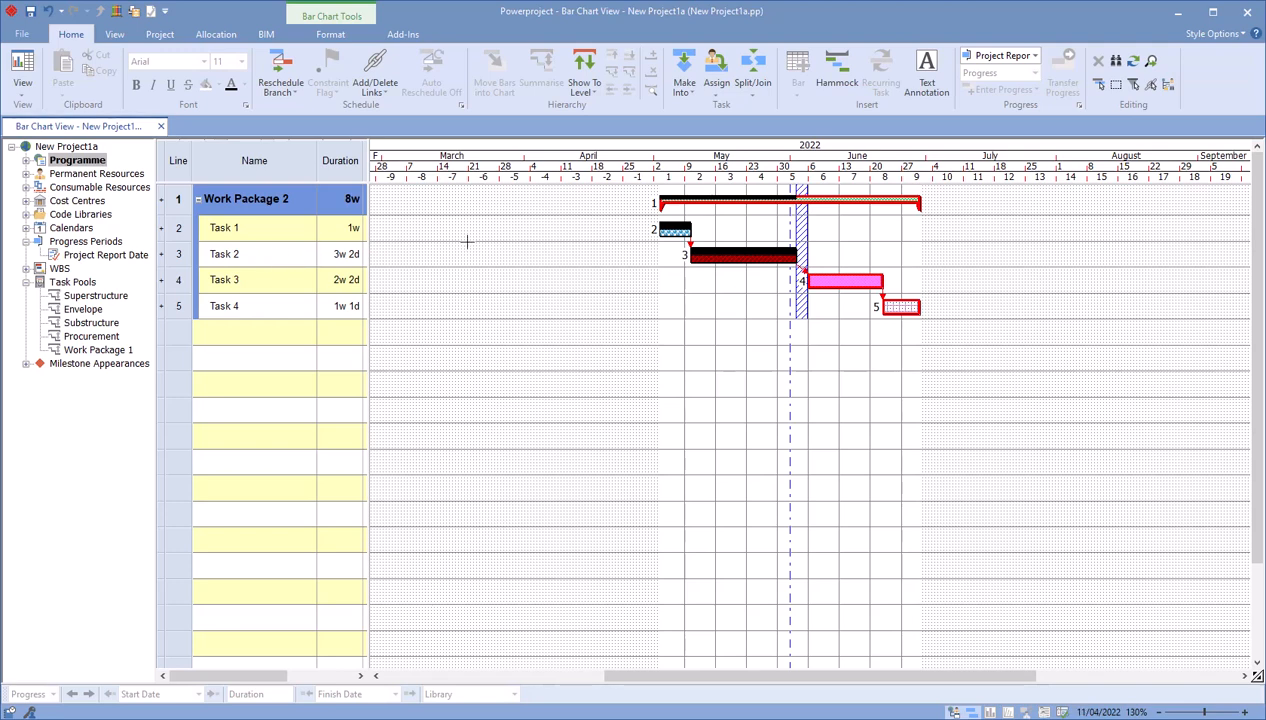
Copy the Work Package 2 summary to the task pools, check the pooled copy's tasks, and return to the programme
right_click(707, 201)
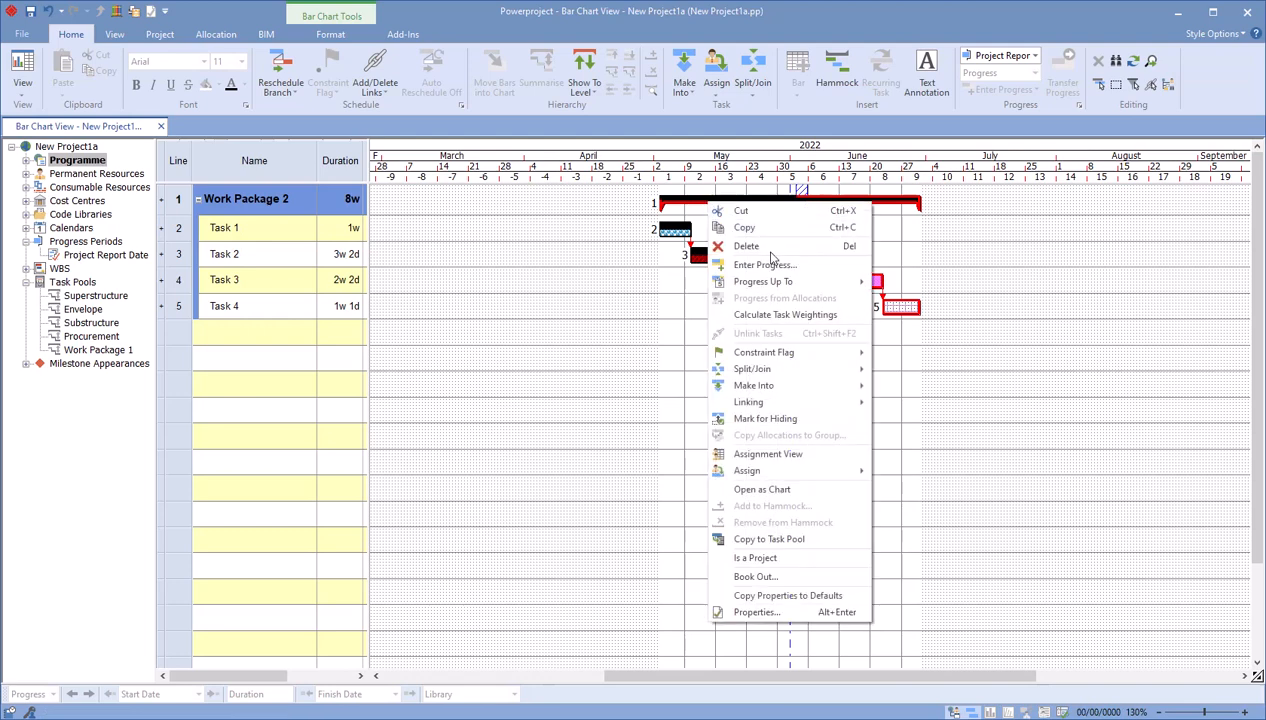
left_click(781, 542)
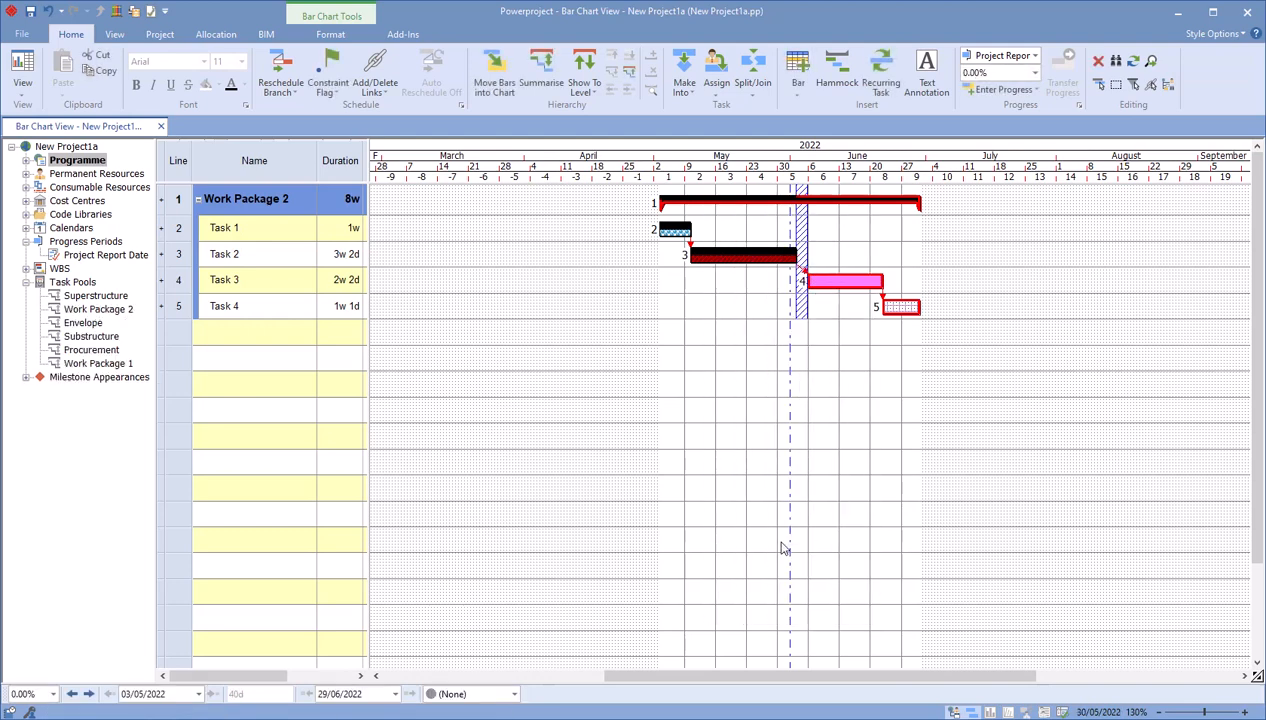
left_click(99, 310)
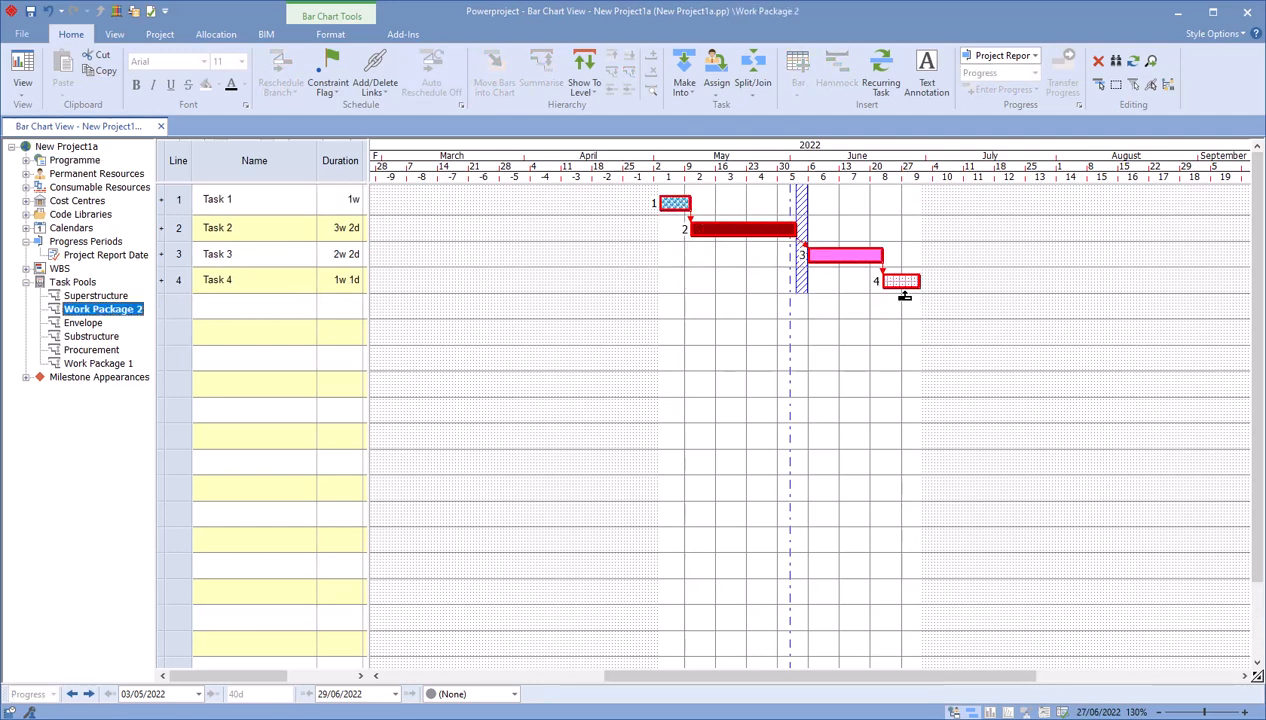
left_click(762, 232)
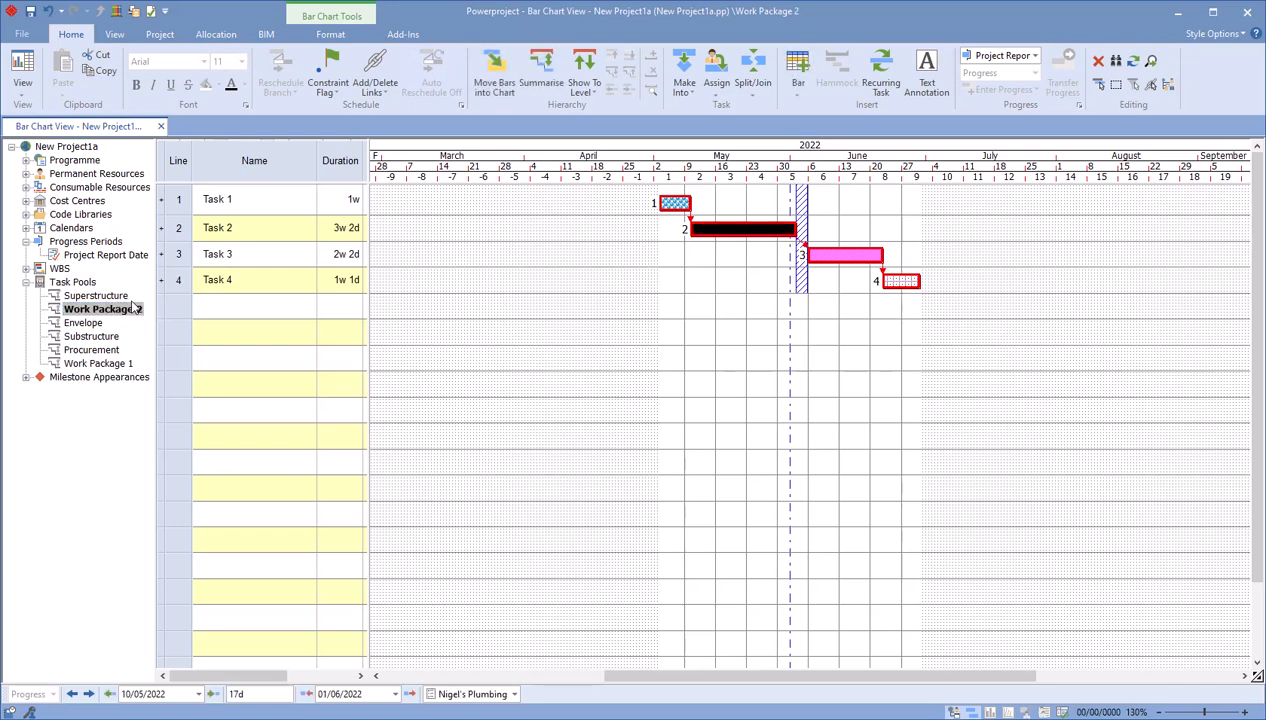
left_click(80, 161)
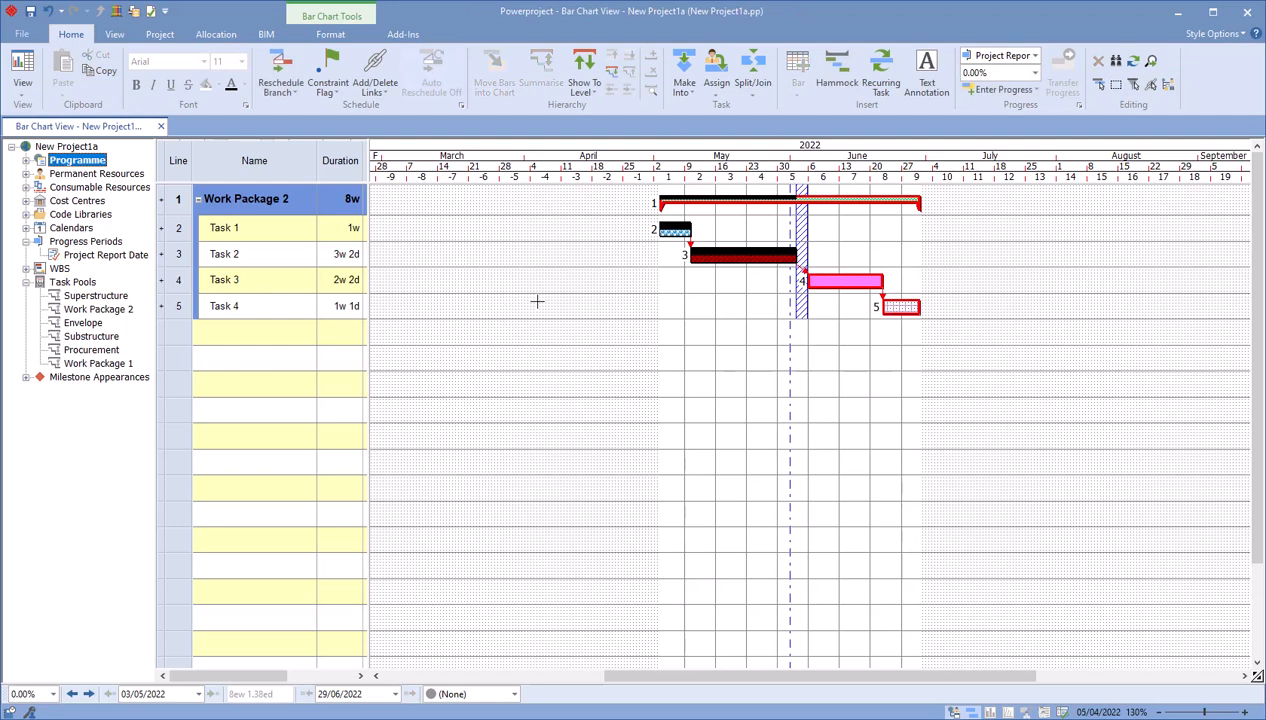
right_click(741, 201)
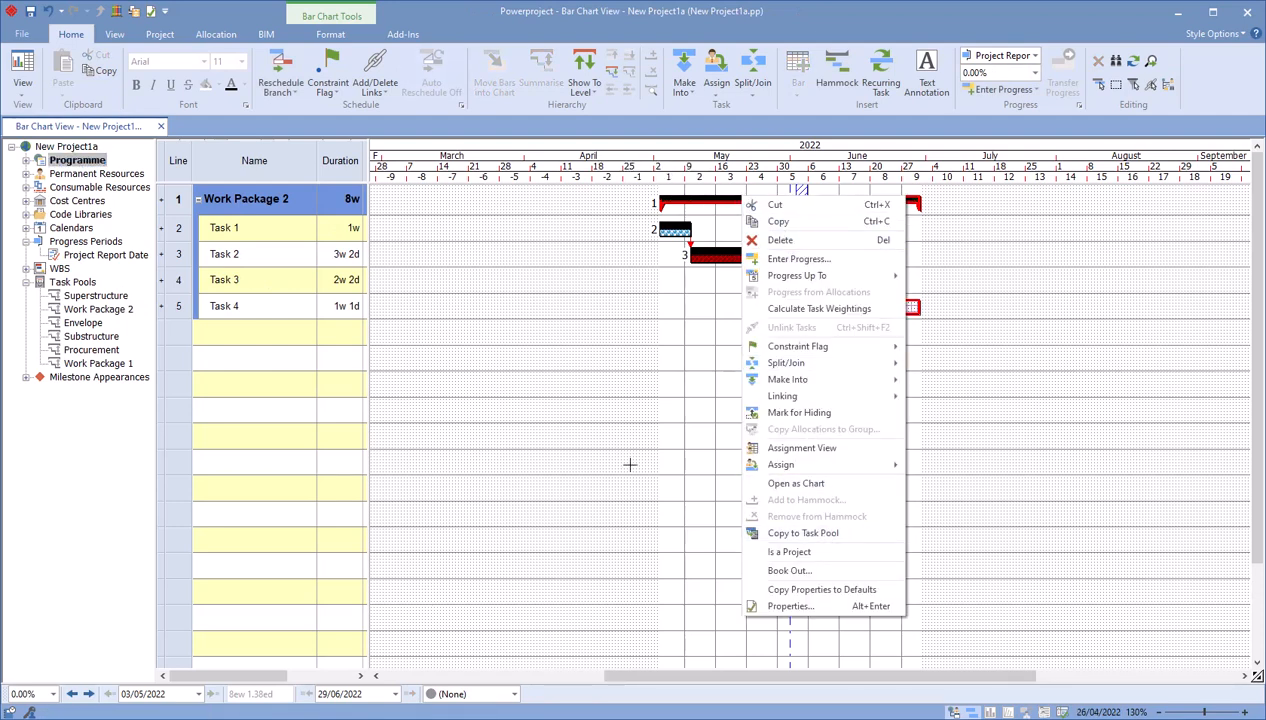
key("Escape")
Review the task pool creation settings in the project options and close them without making changes
left_click(21, 34)
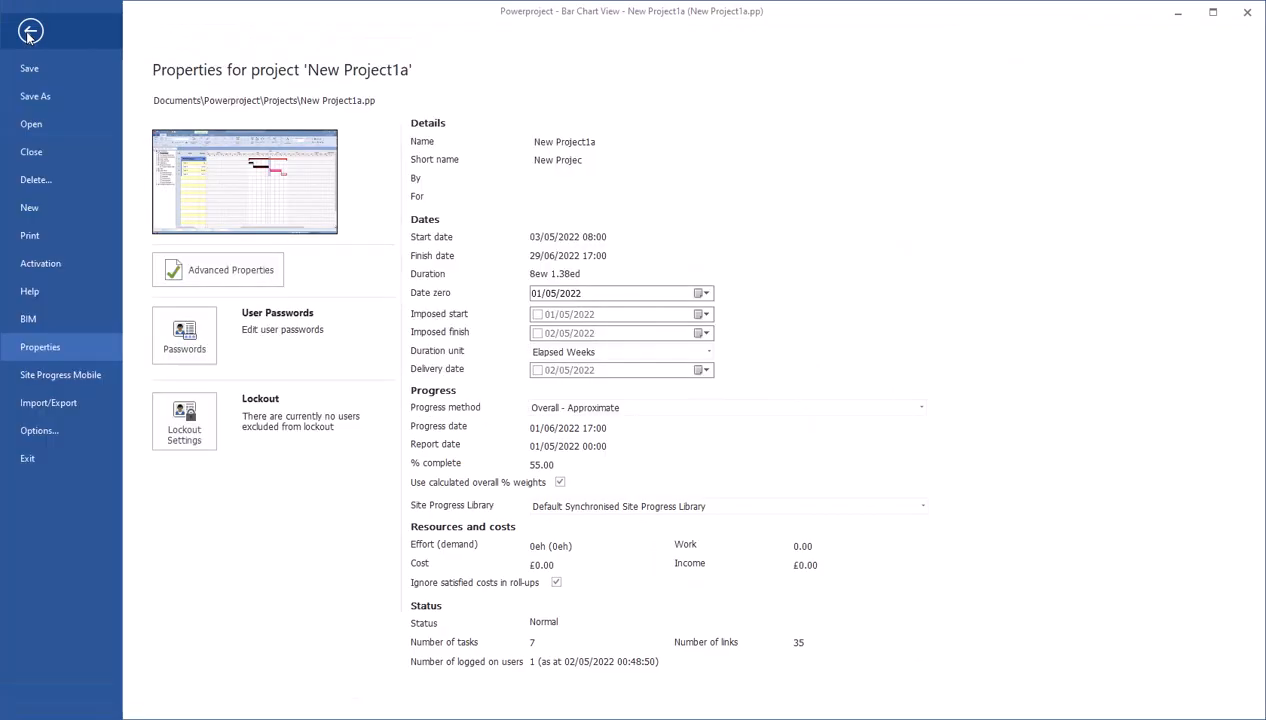
left_click(39, 430)
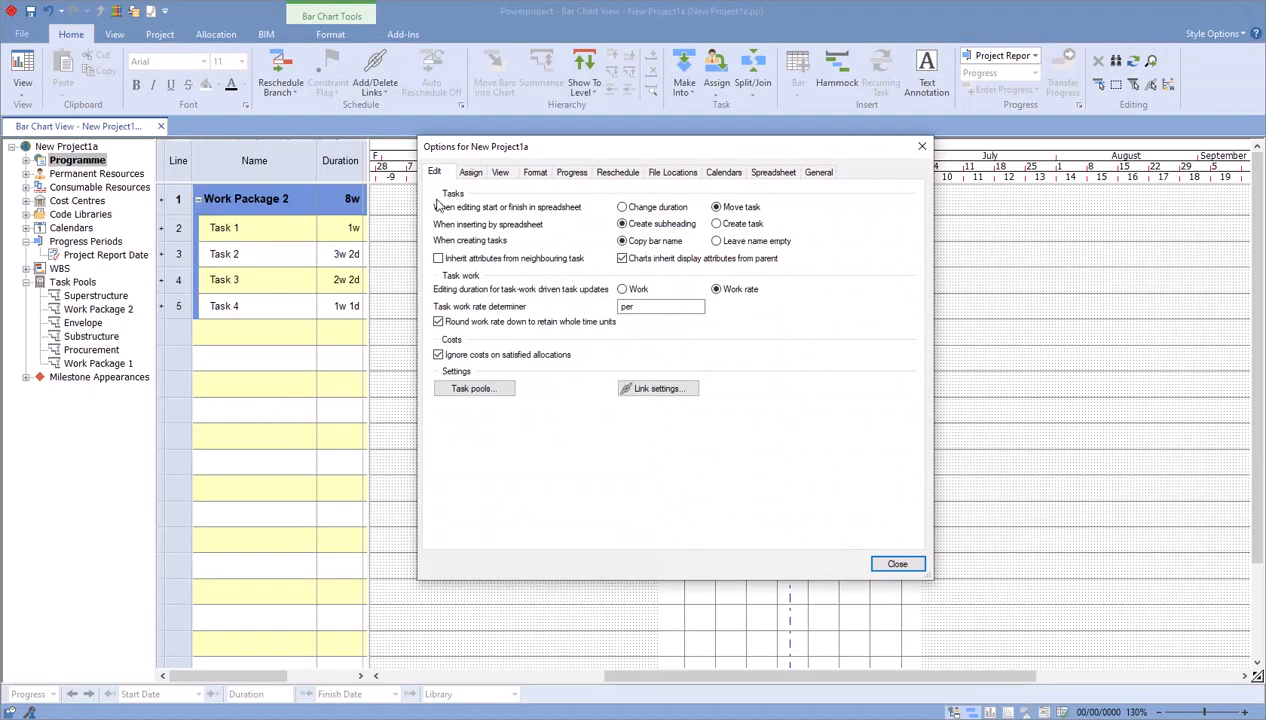
left_click(469, 389)
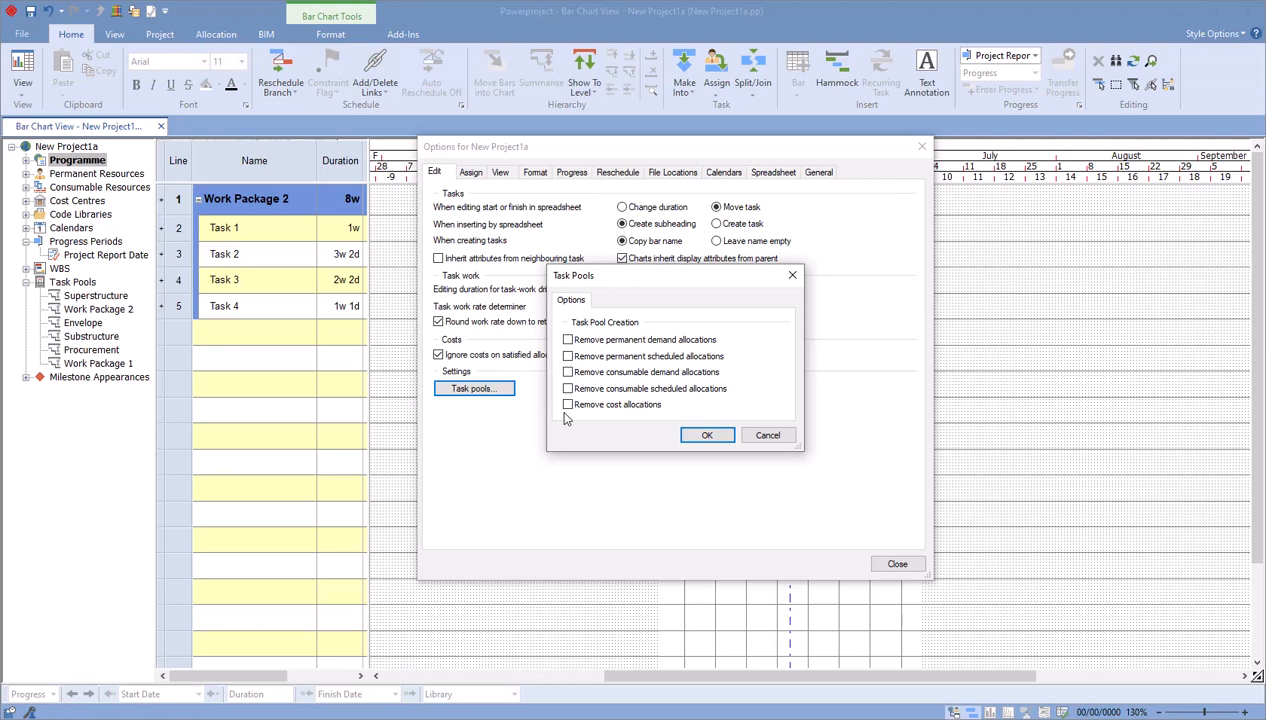
left_click(768, 435)
left_click(885, 563)
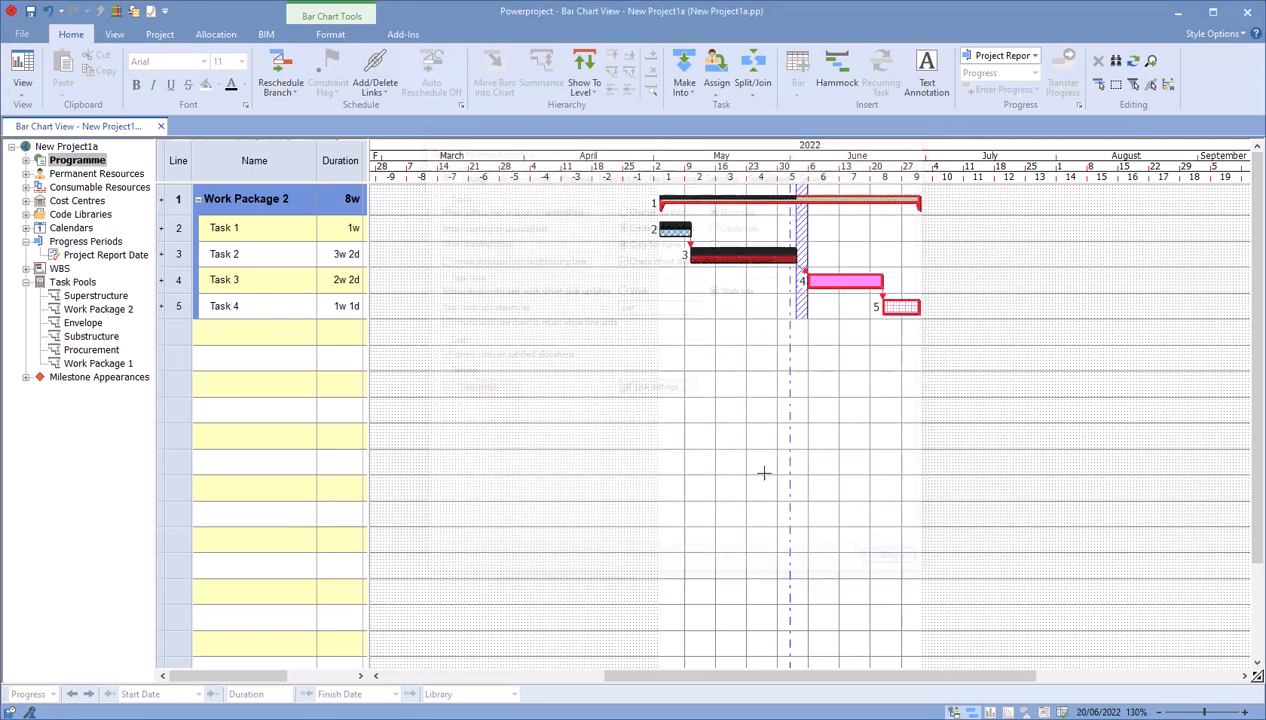
Clear the programme by deleting the Work Package 2 summary and its four tasks
left_click_drag(183, 206, 180, 323)
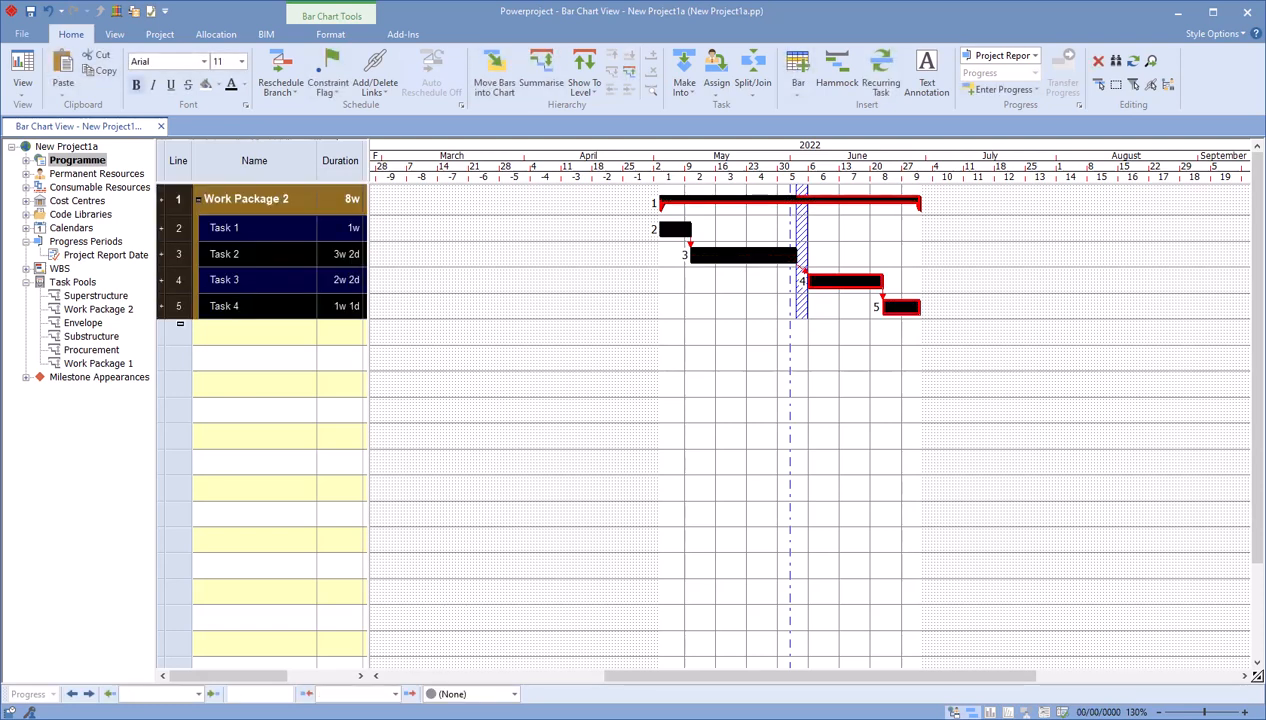
key("Delete")
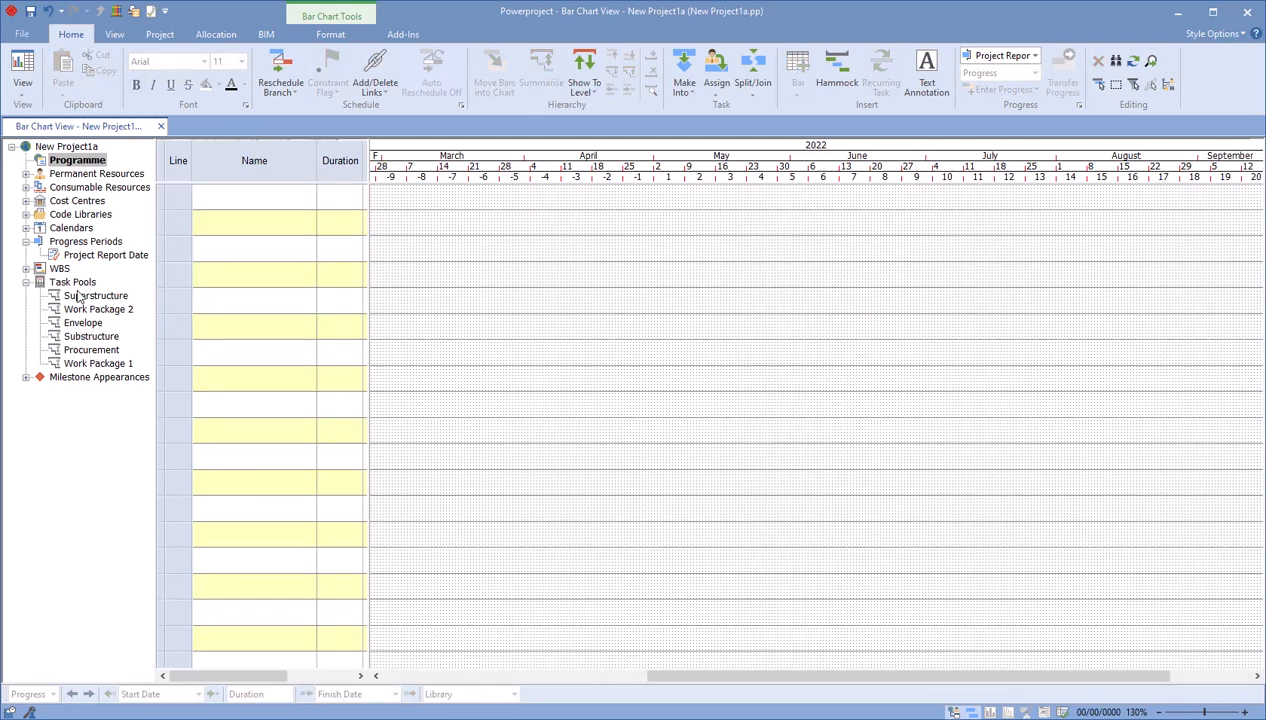